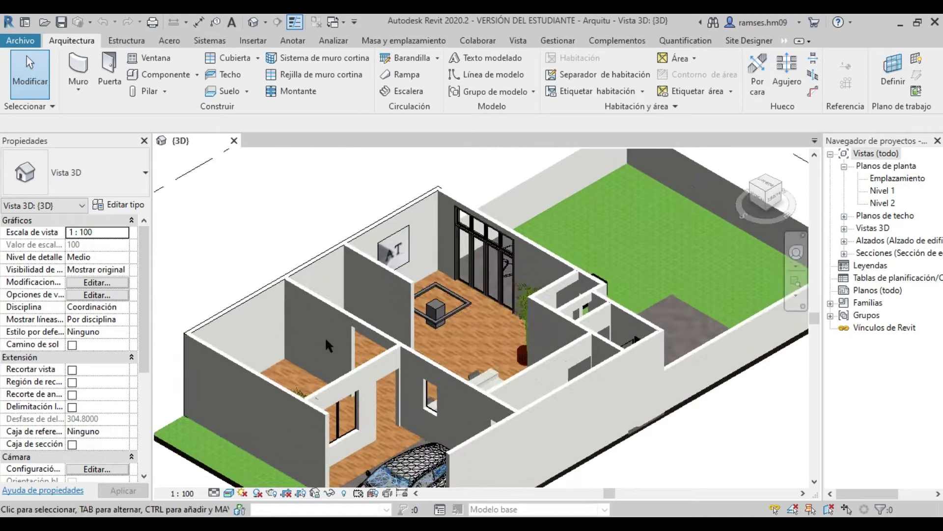
Orbit and pan the 3D house model to preview it
mouse_move(305, 336)
shift+middle_down()
mouse_move(383, 360)
mouse_move(688, 378)
shift+middle_up()
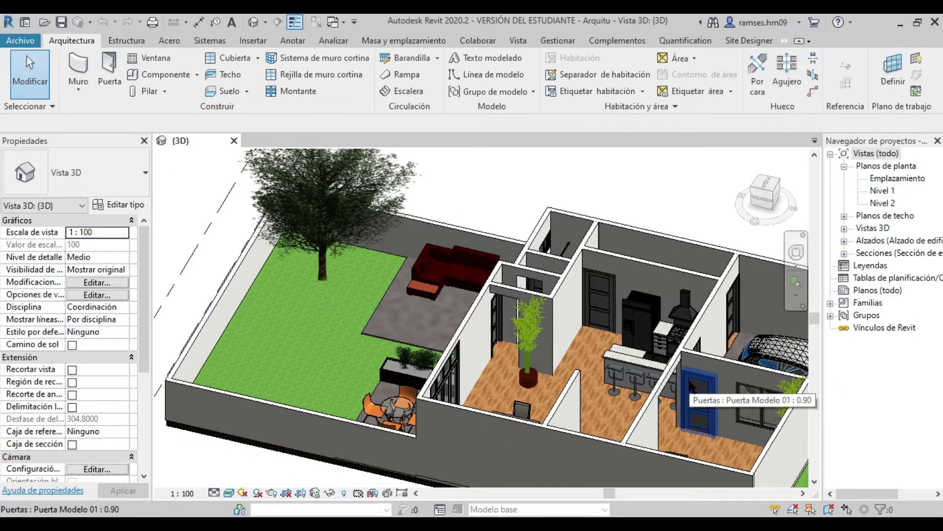
middle_drag(601, 378, 456, 358)
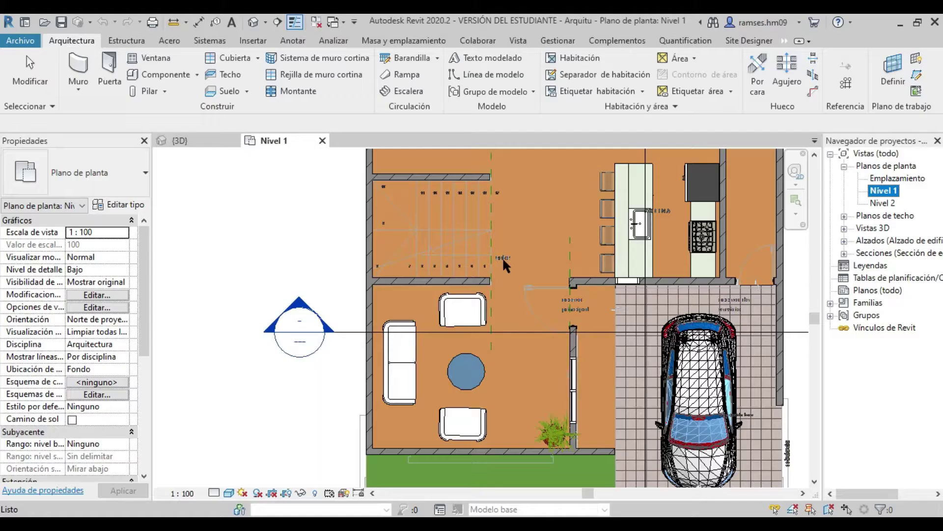
Start an assembled stair in the Nivel 1 stairwell, rising from Nivel 1 to Nivel 2
key(Escape)
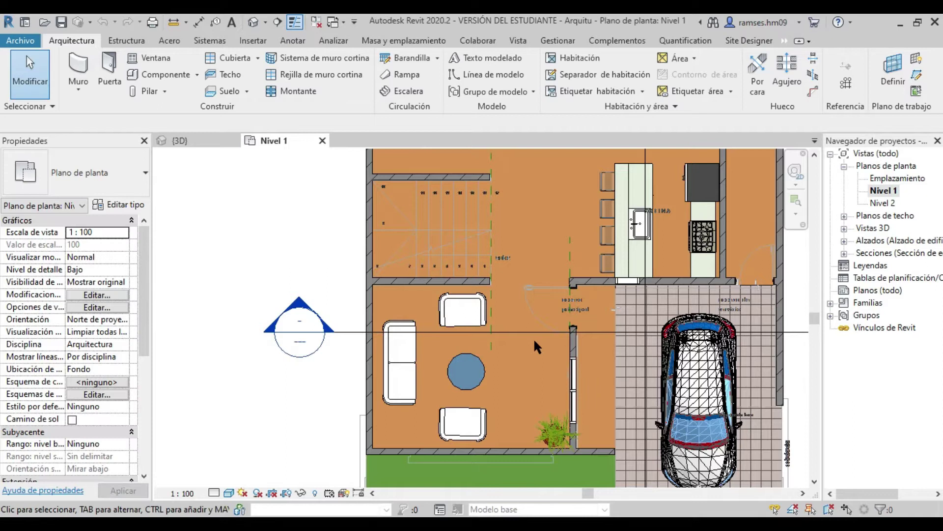
middle_drag(519, 256, 536, 351)
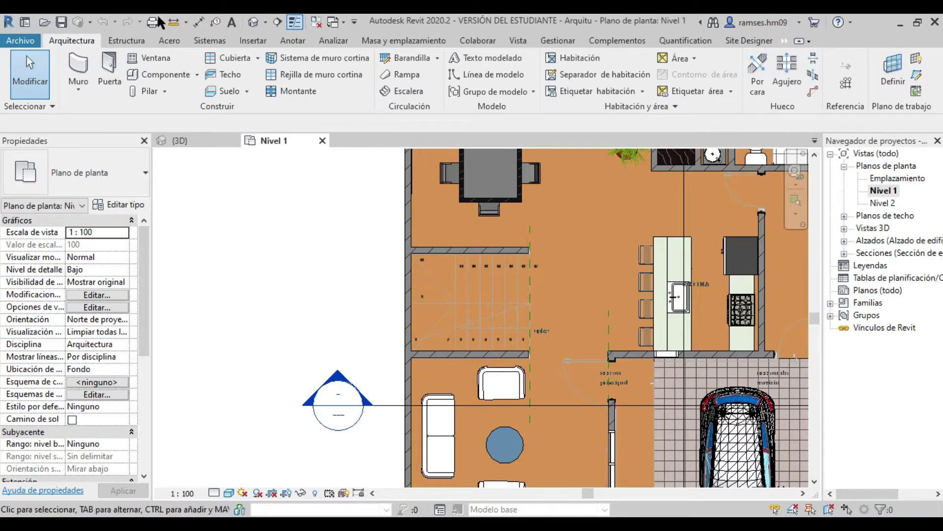
click(90, 41)
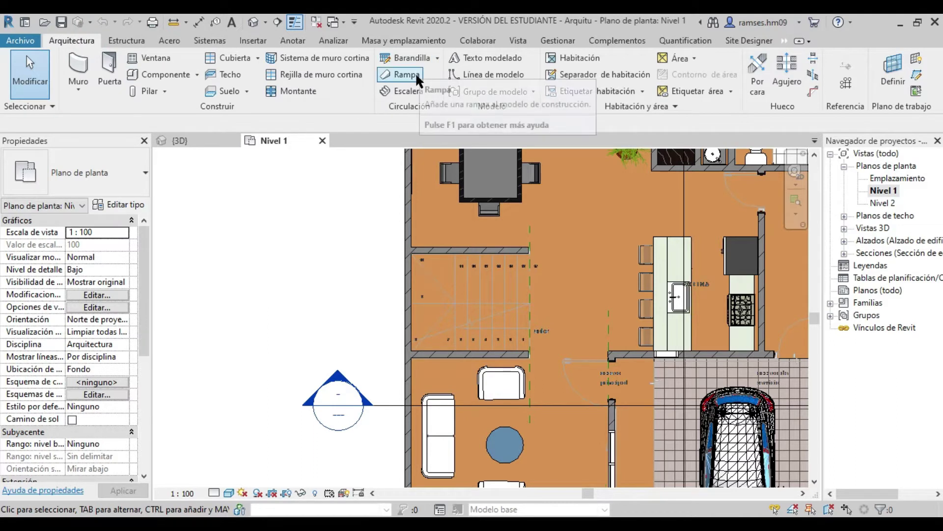
click(418, 92)
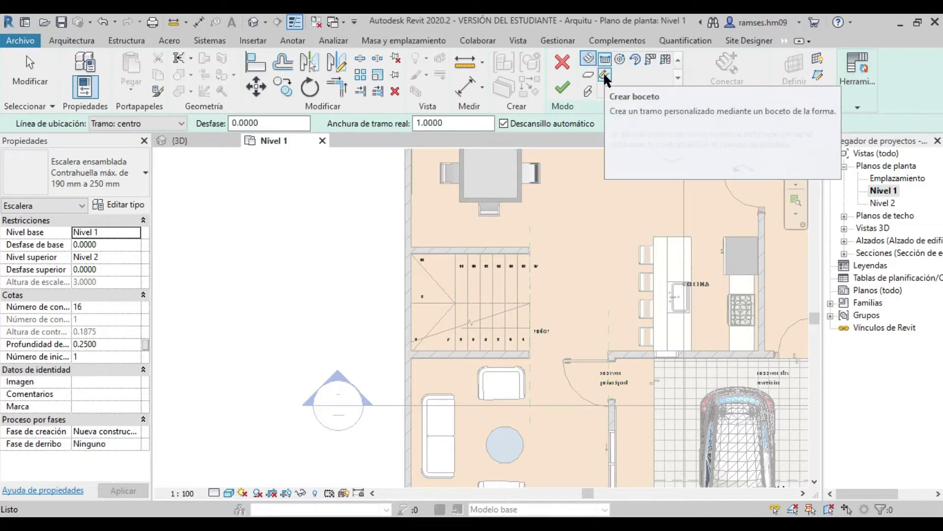
click(589, 75)
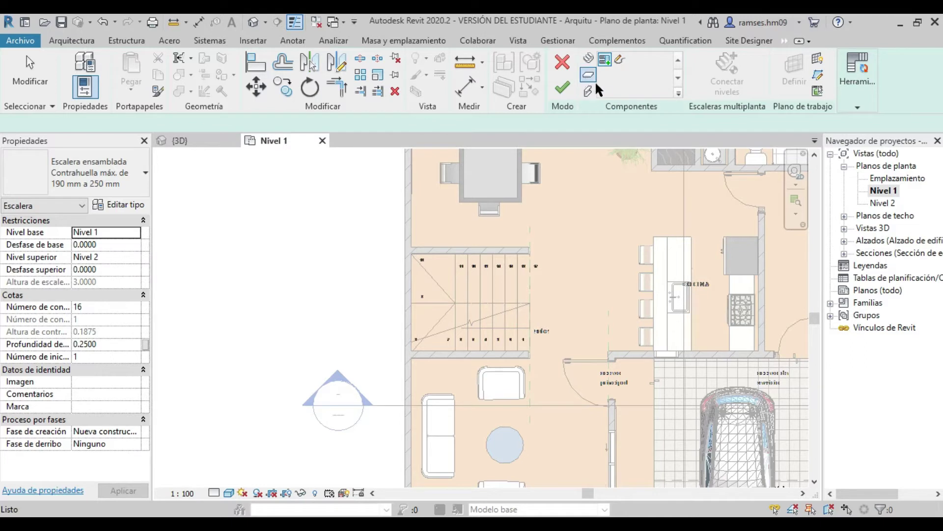
click(588, 91)
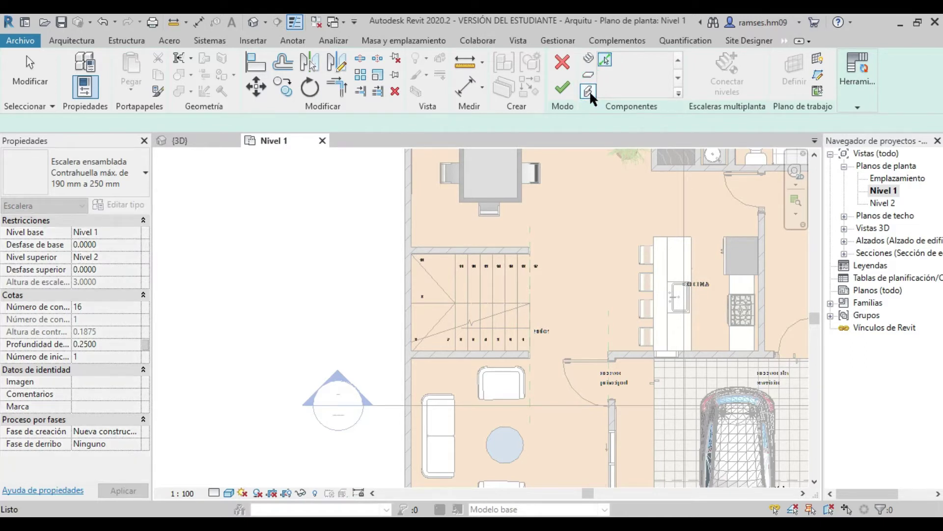
click(589, 56)
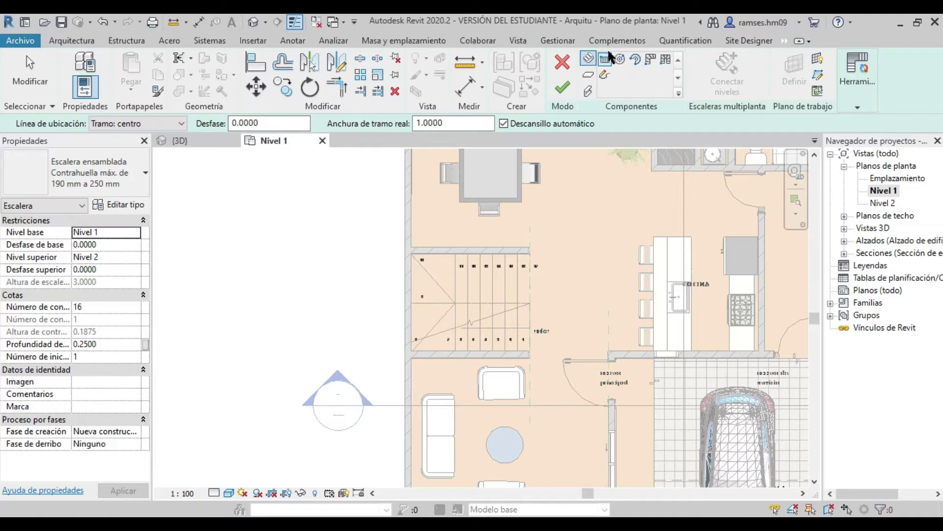
click(605, 58)
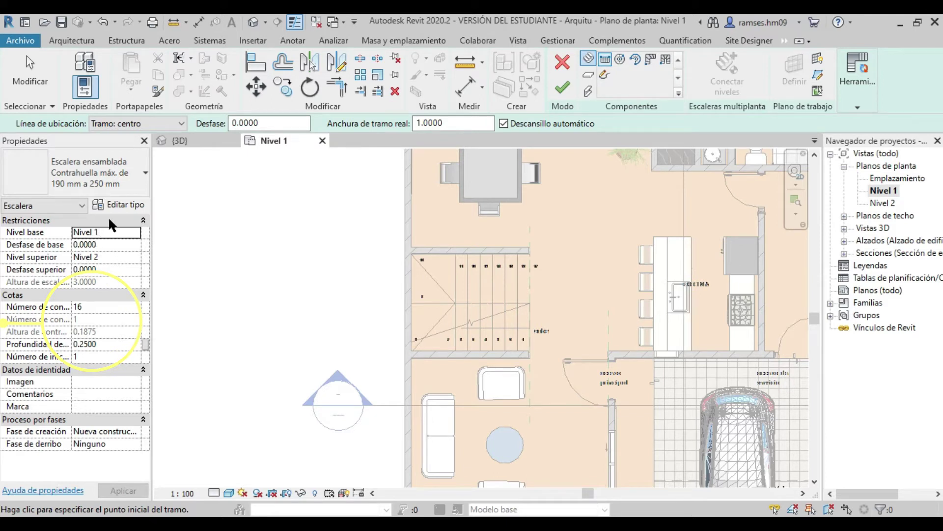
click(128, 204)
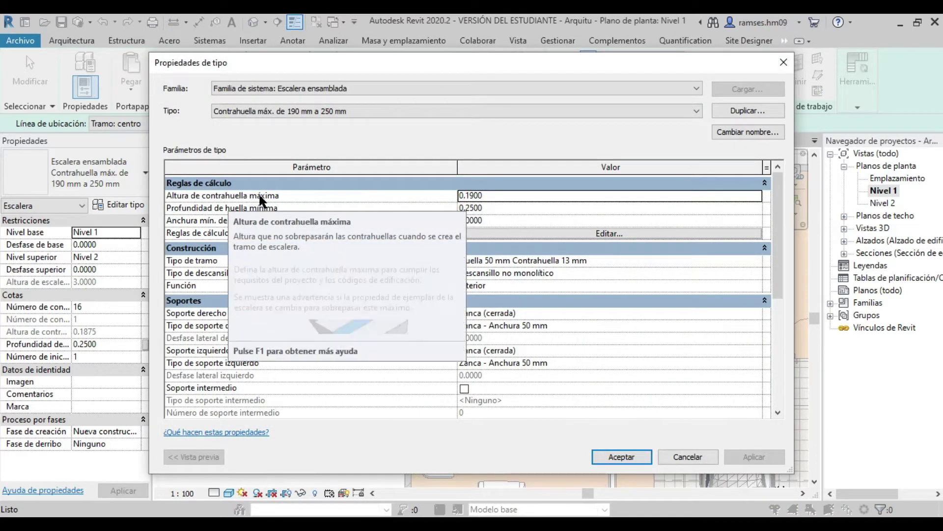
mouse_move(209, 220)
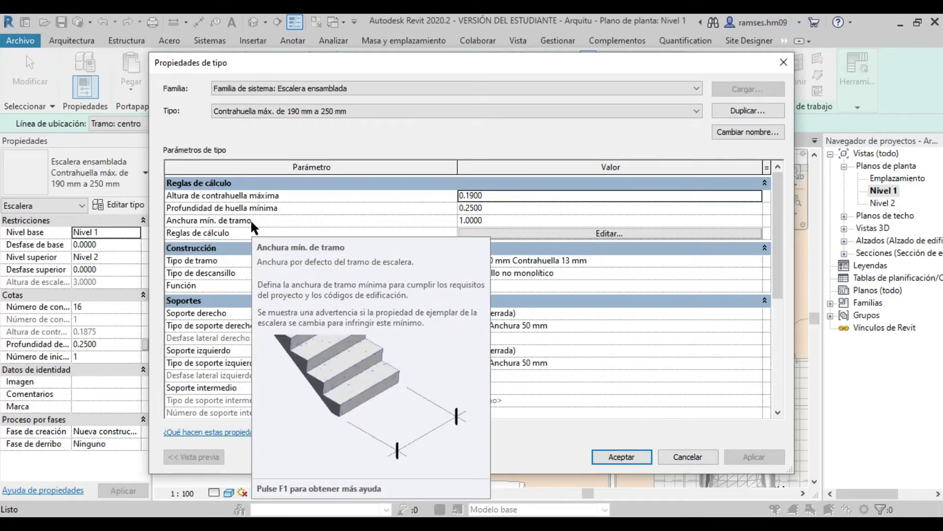
Set stair type rules to 0.17 maximum riser, 0.30 minimum tread and 0.90 minimum run width
click(474, 209)
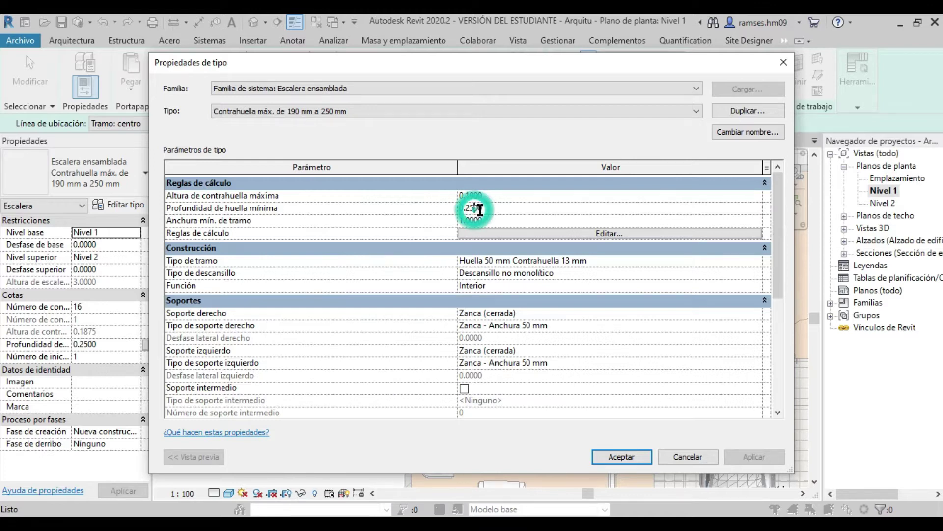
text(0.3)
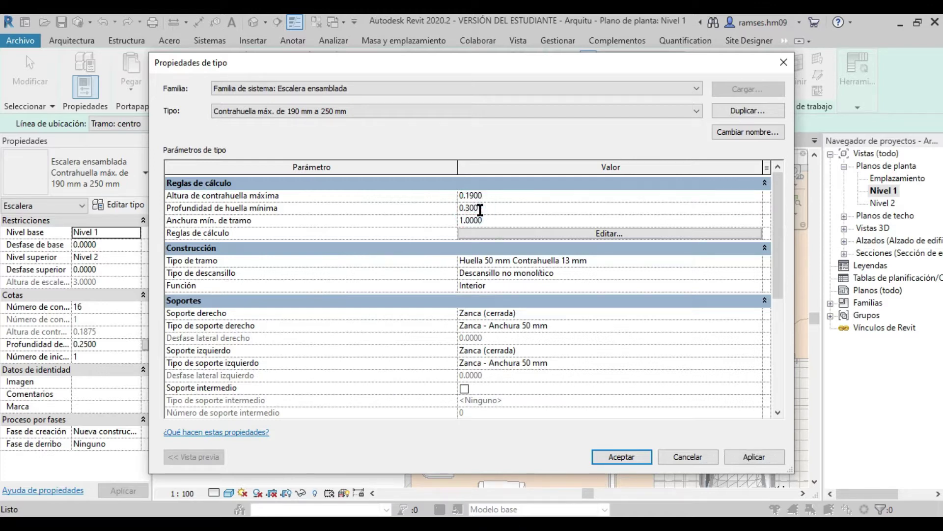
click(472, 194)
key(Delete)
text(7)
click(466, 220)
key(BackSpace)
key(BackSpace)
text(0.)
text(9)
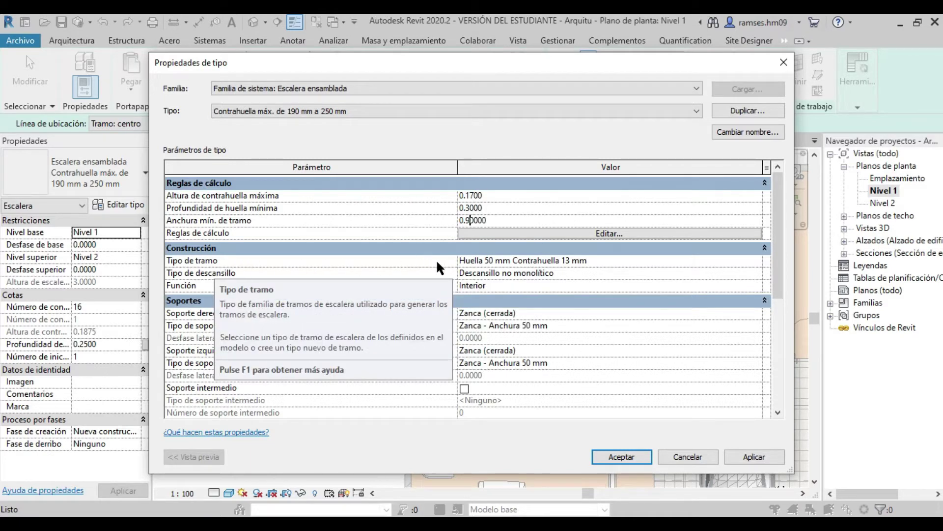
click(761, 261)
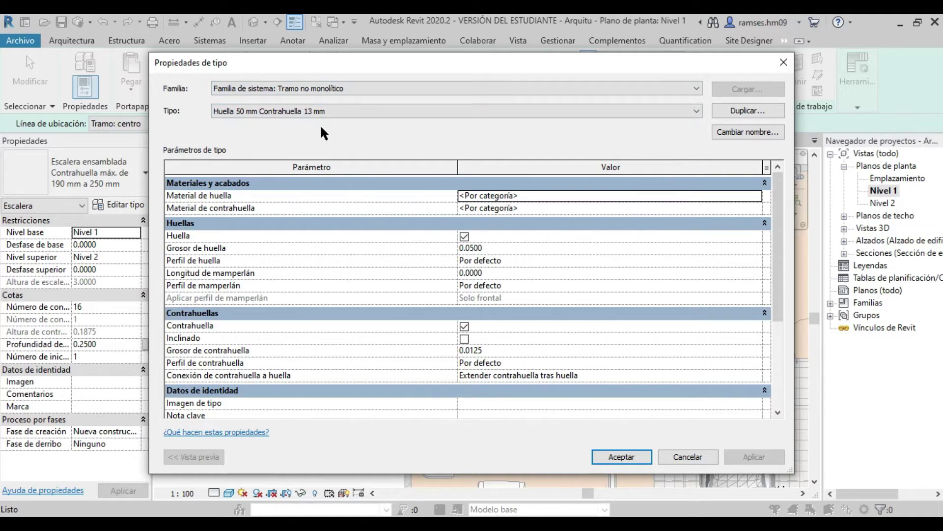
Duplicate the run type as 'Escaleras' and browse materials for its treads
click(737, 111)
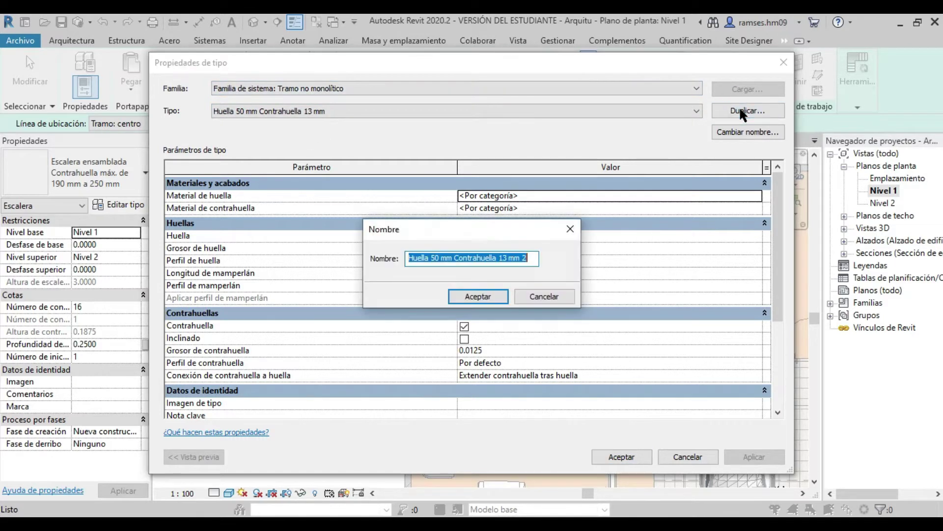
text(Escaleras)
key(Return)
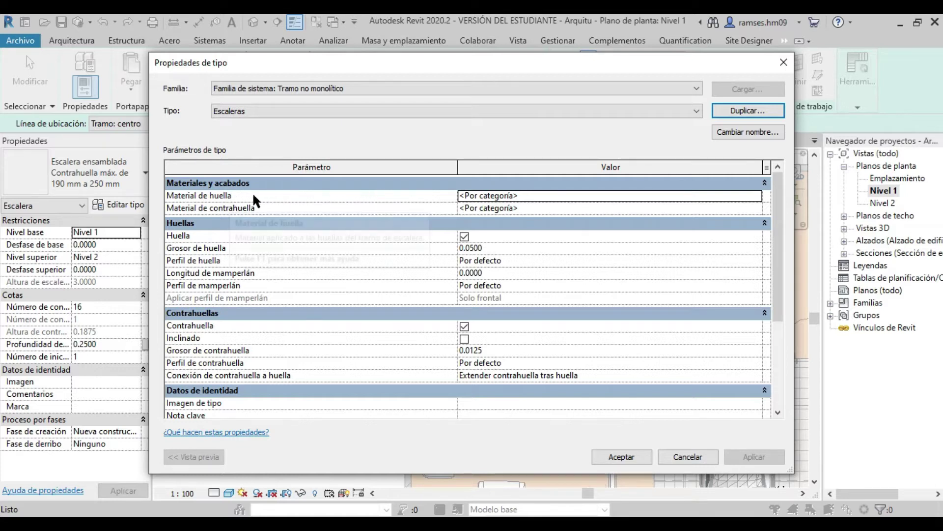
click(758, 195)
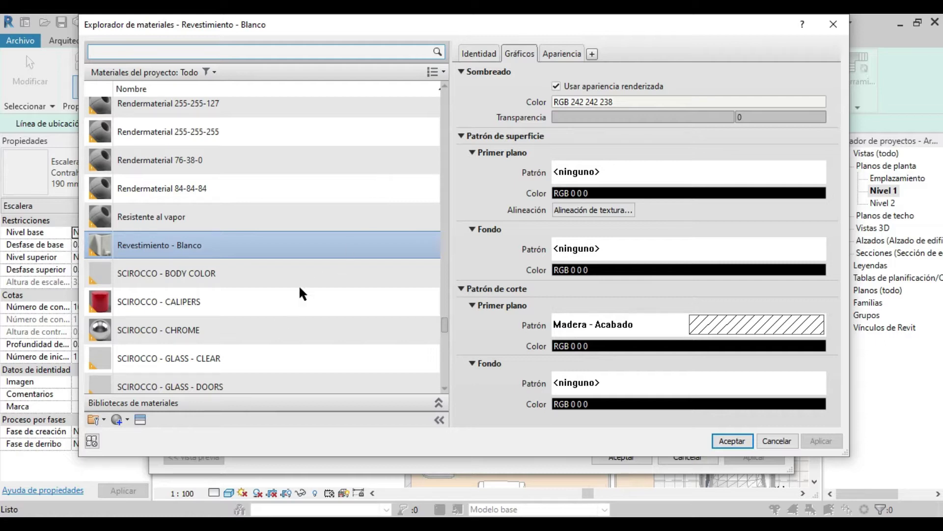
Set the Escaleras tread material to Madera_puertas_
click(278, 52)
text(madera)
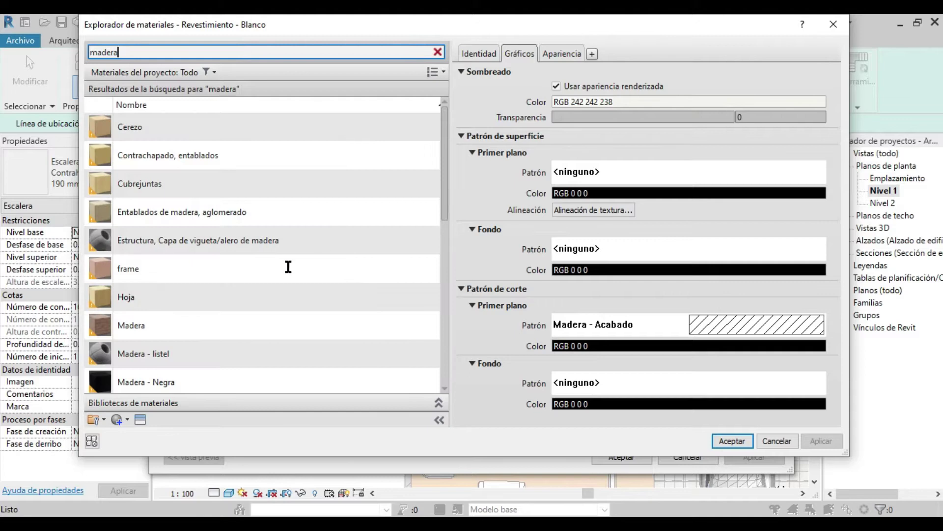
drag(446, 164, 447, 257)
scroll(208, 280, up, 3)
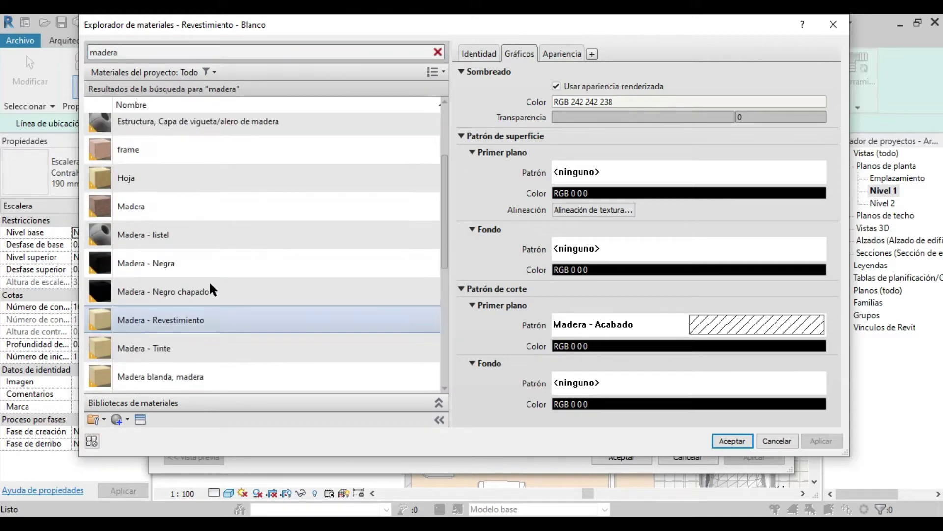
scroll(212, 290, down, 3)
click(205, 377)
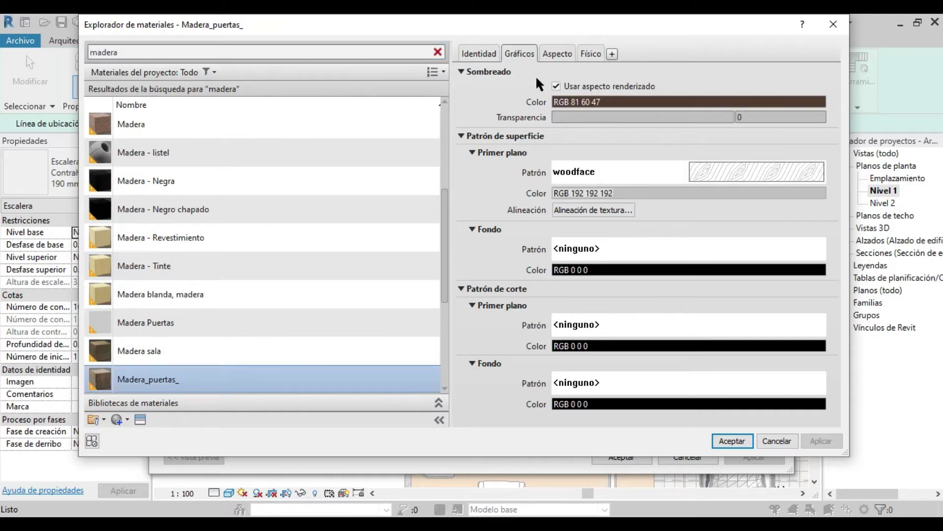
click(725, 440)
Set the Escaleras riser material to Madera_puertas_ as well
click(757, 208)
click(757, 208)
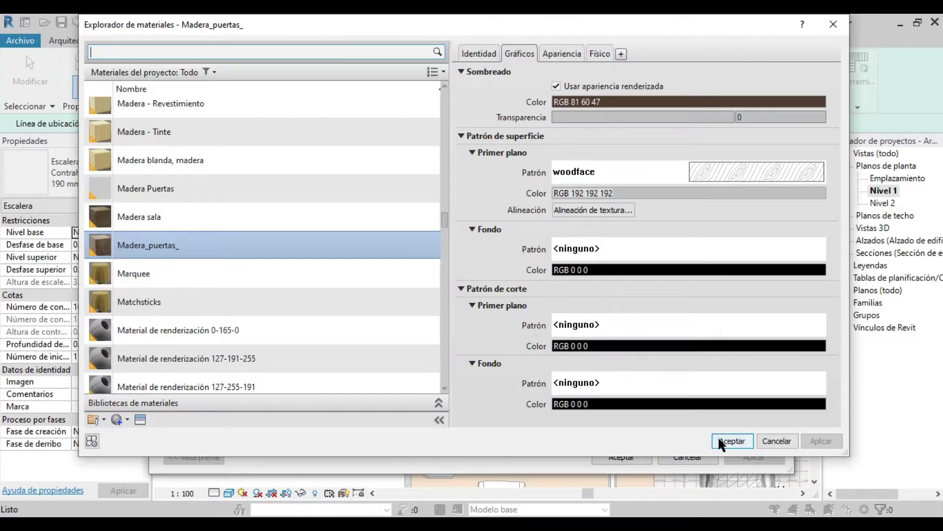
click(719, 439)
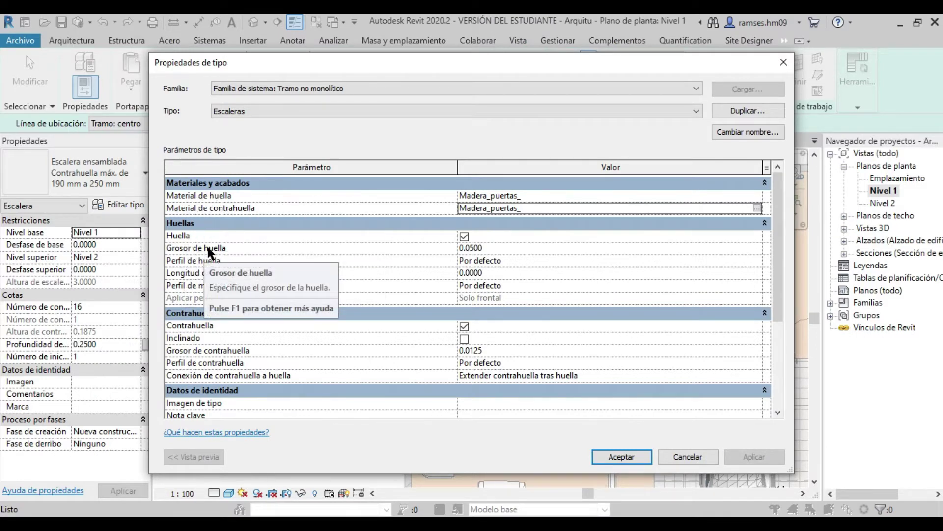
Check the tread and riser options on the Escaleras run type, leaving both on
click(464, 237)
click(465, 236)
scroll(447, 316, down, 1)
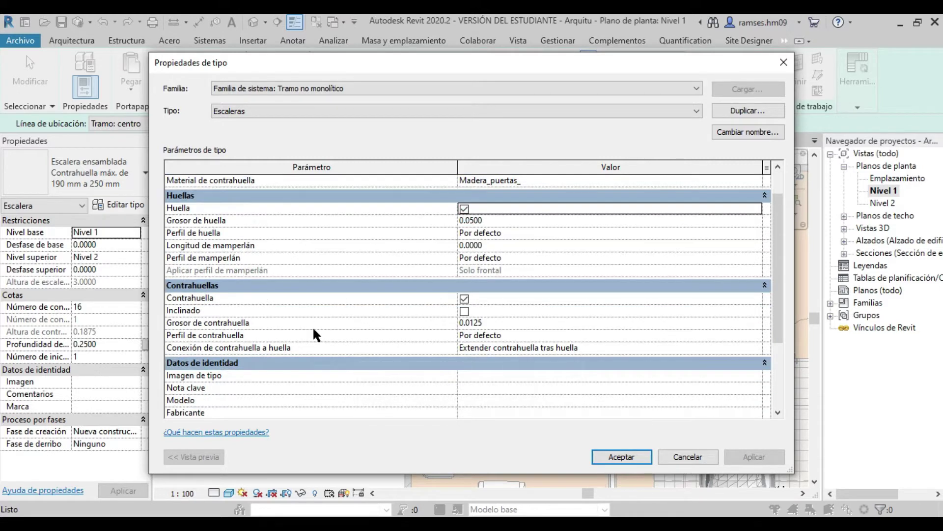
click(464, 298)
click(463, 298)
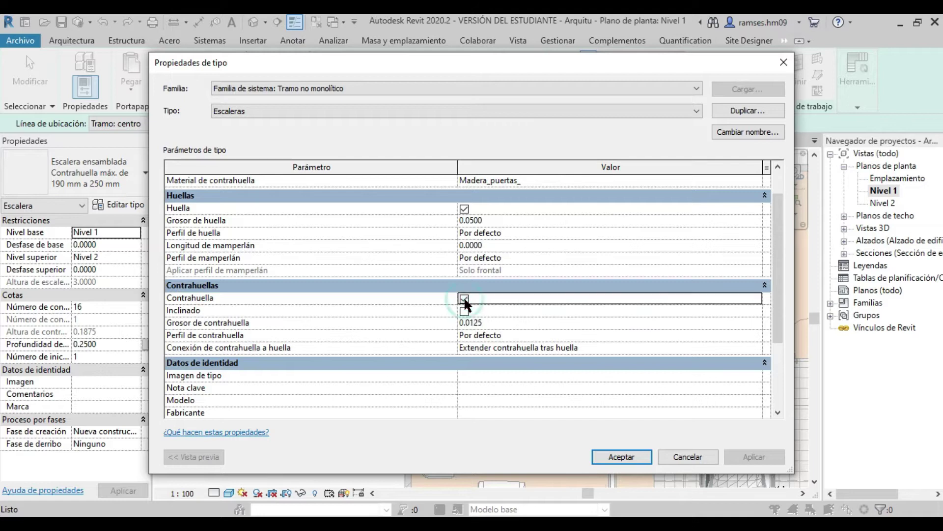
scroll(466, 297, down, 2)
scroll(466, 297, down, 1)
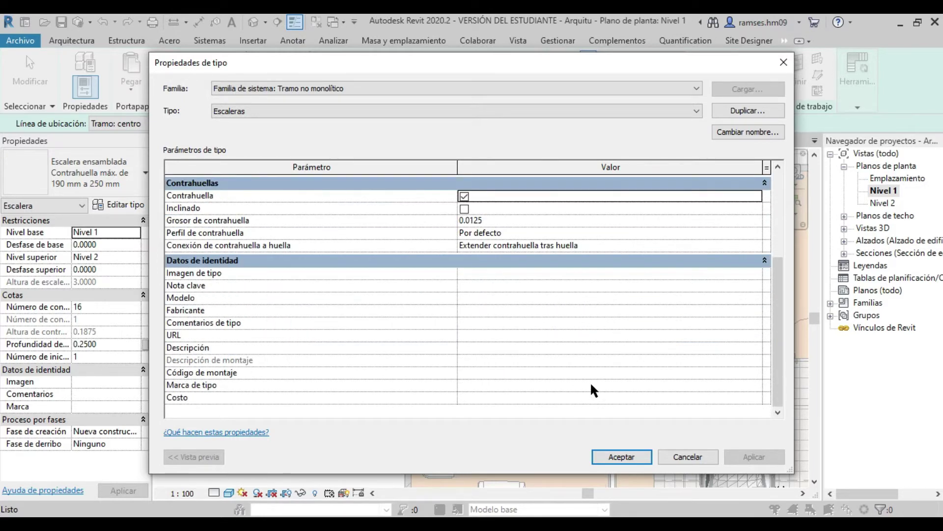
Confirm the run type and accept the Descansillo no monolítico landing settings
click(629, 453)
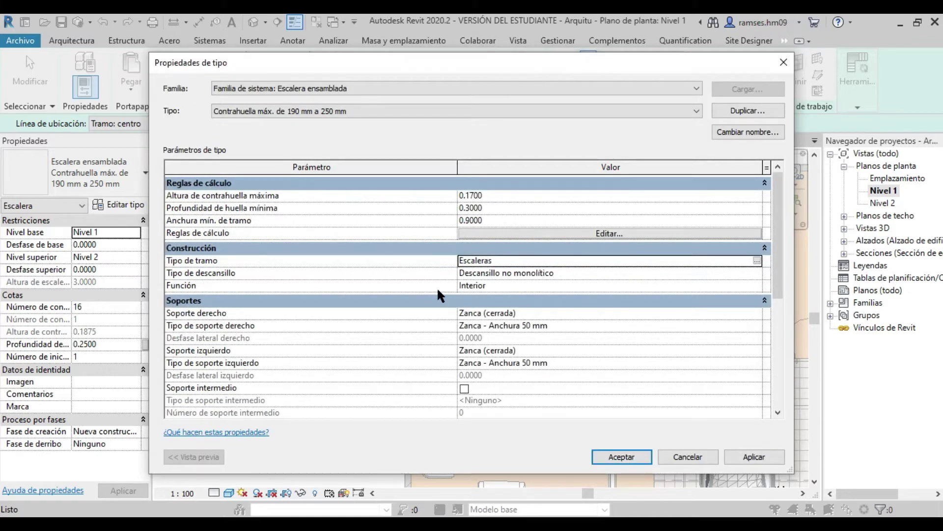
click(745, 273)
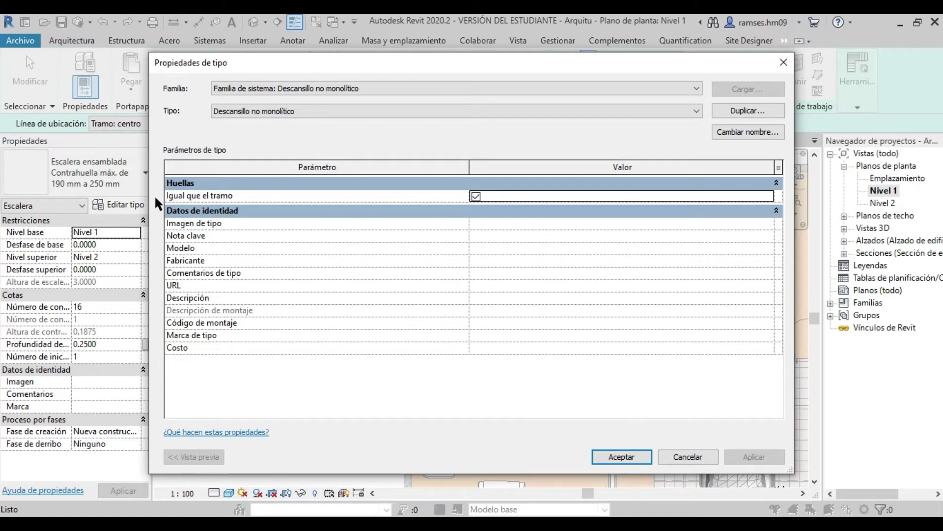
click(626, 458)
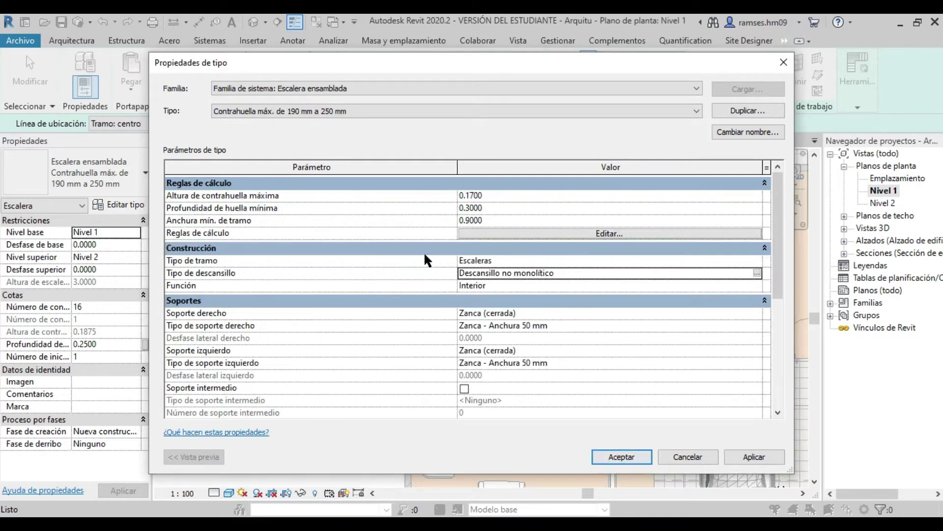
Sketch an 8-riser first run and an opposite second run totalling 18 risers, then finish the stair
click(624, 455)
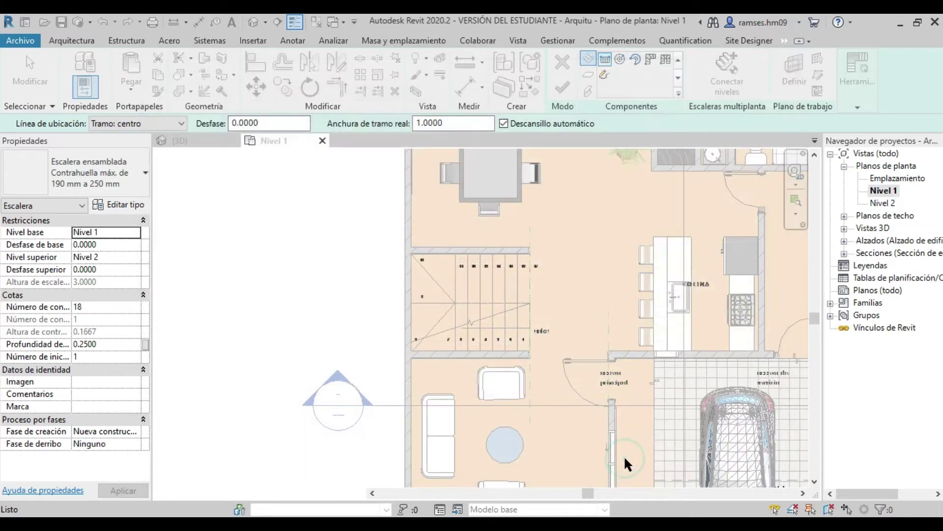
scroll(466, 289, up, 4)
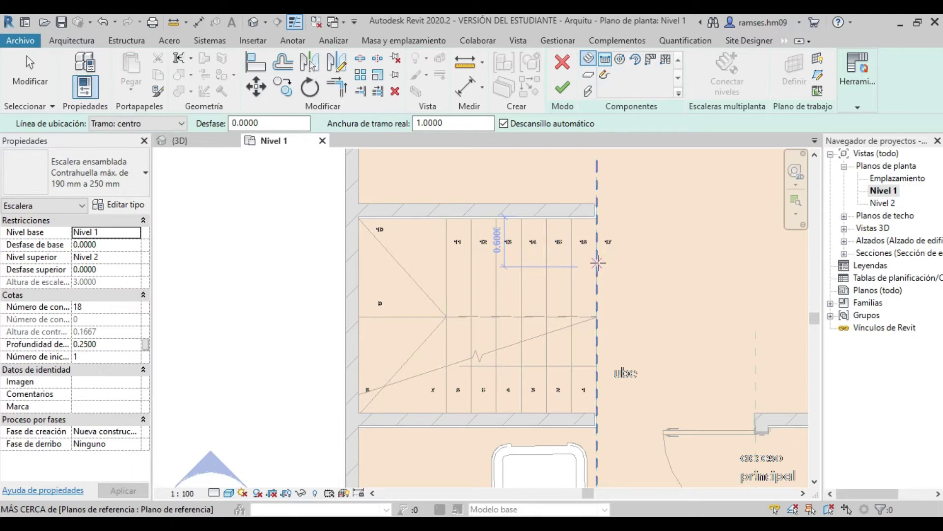
click(598, 267)
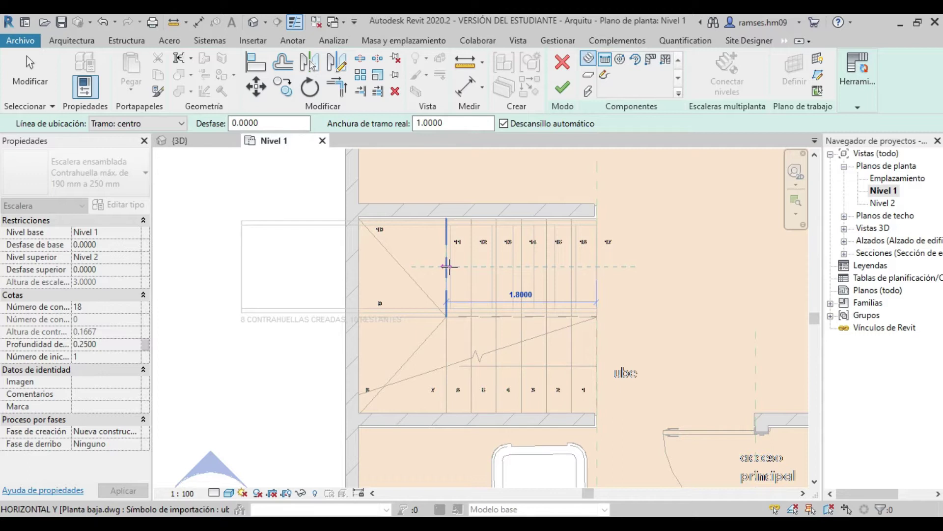
click(449, 266)
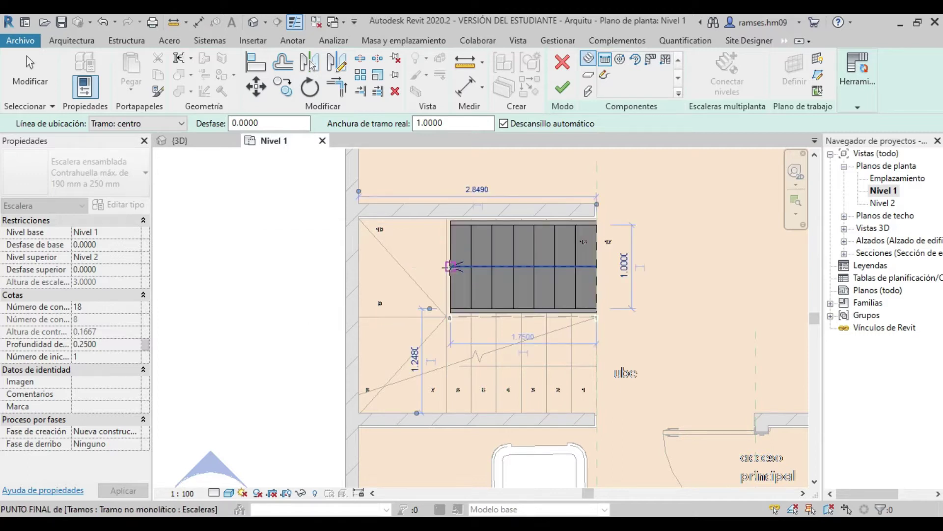
click(446, 366)
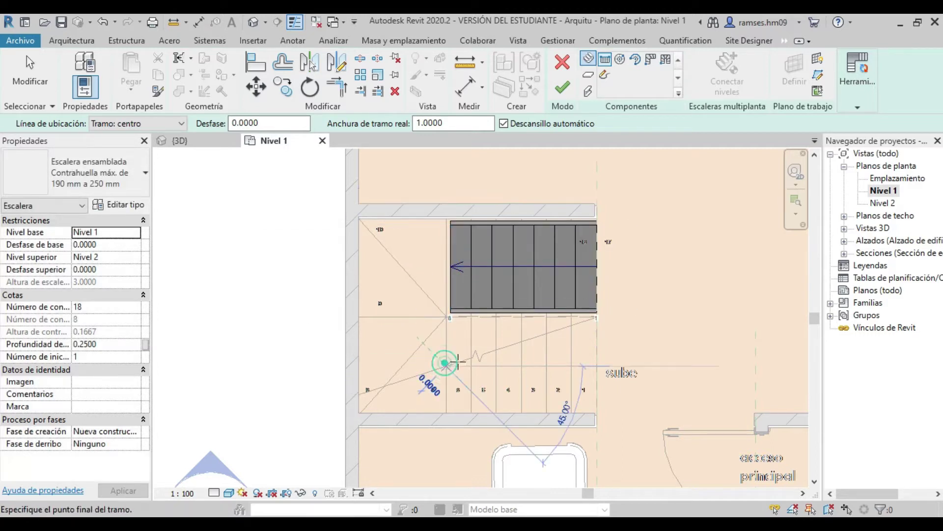
click(632, 365)
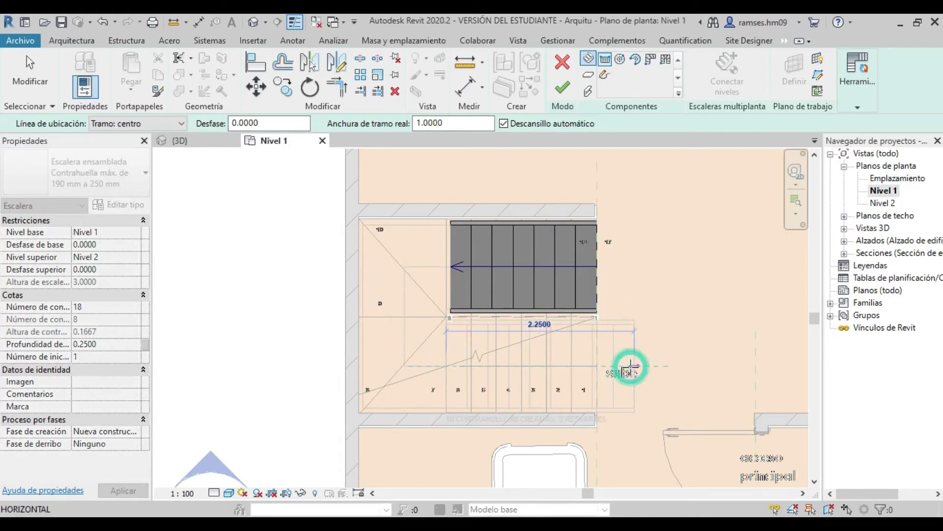
click(558, 86)
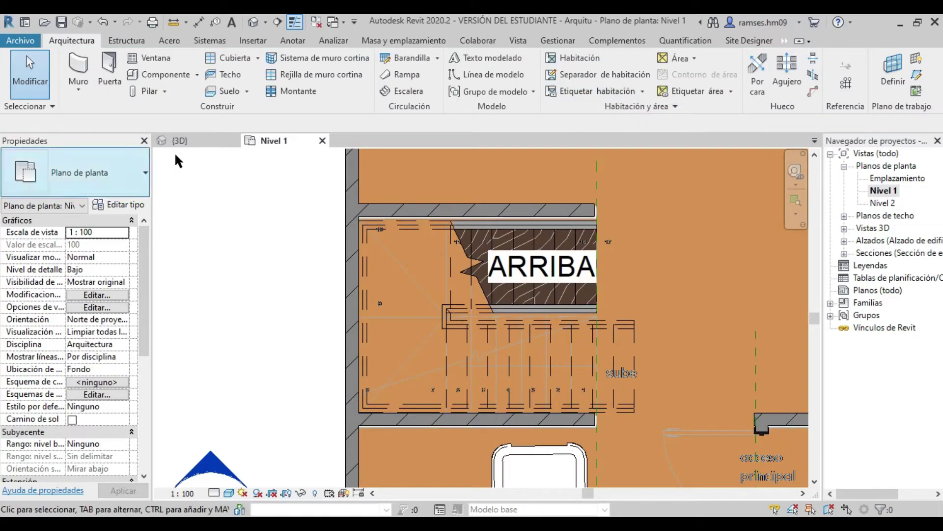
Delete the railing around the stair landing in the 3D view
click(181, 140)
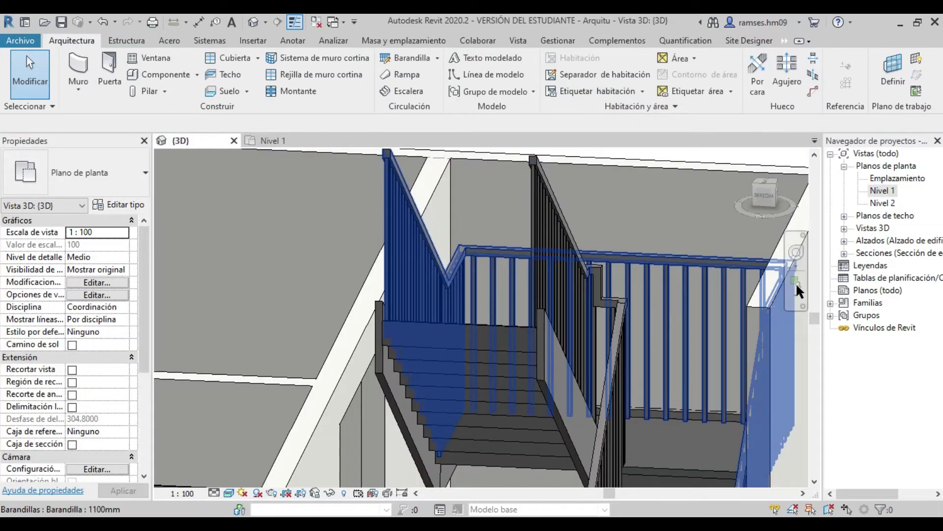
mouse_move(639, 275)
shift+middle_down()
mouse_move(331, 267)
mouse_move(598, 301)
mouse_move(452, 394)
mouse_move(256, 187)
shift+middle_up()
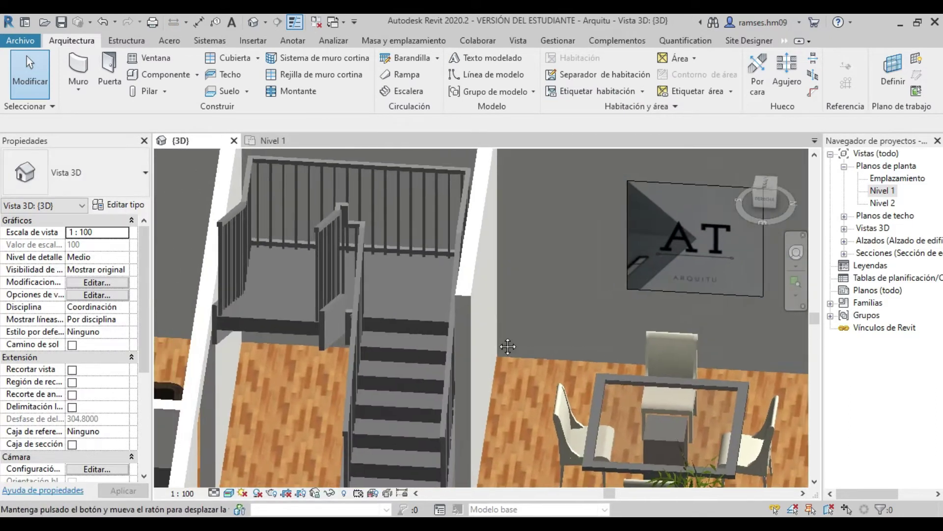
scroll(375, 253, up, 1)
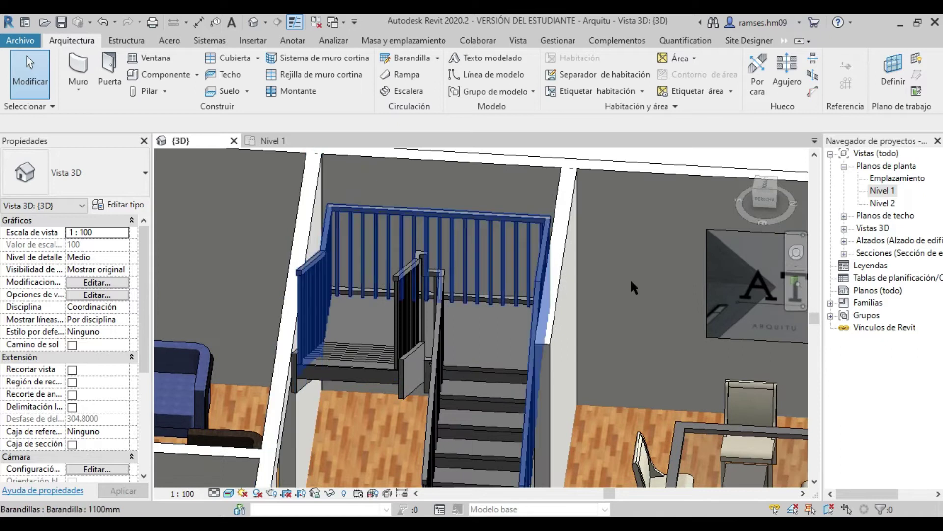
click(514, 226)
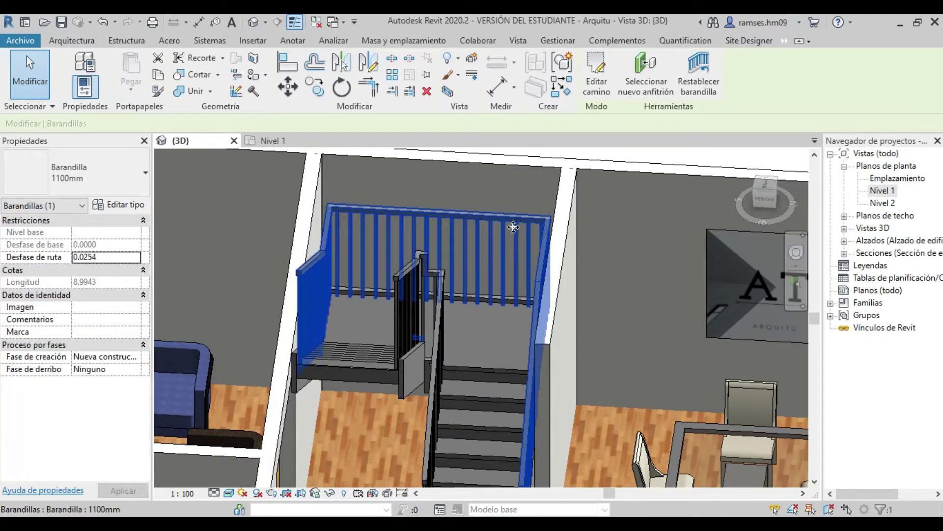
key(Delete)
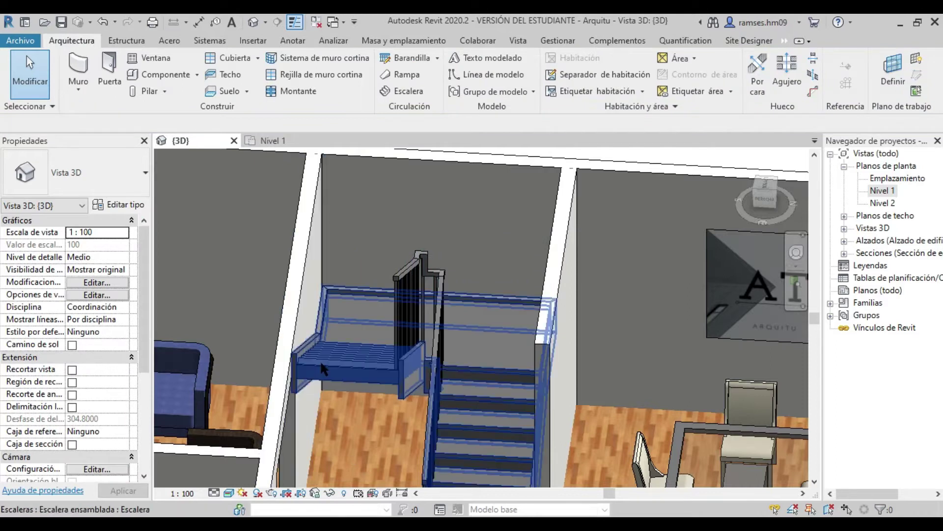
Change the remaining stair railing to the Tubería 900 mm type
click(407, 303)
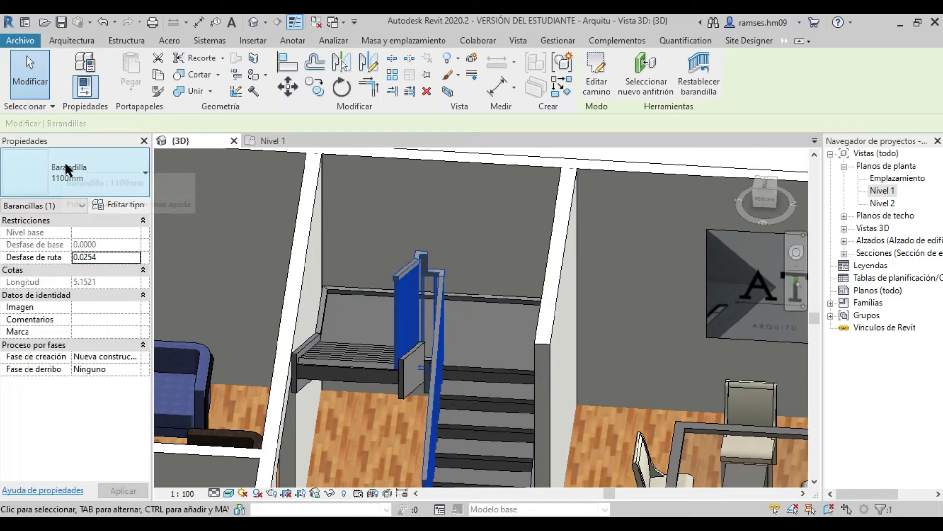
click(130, 176)
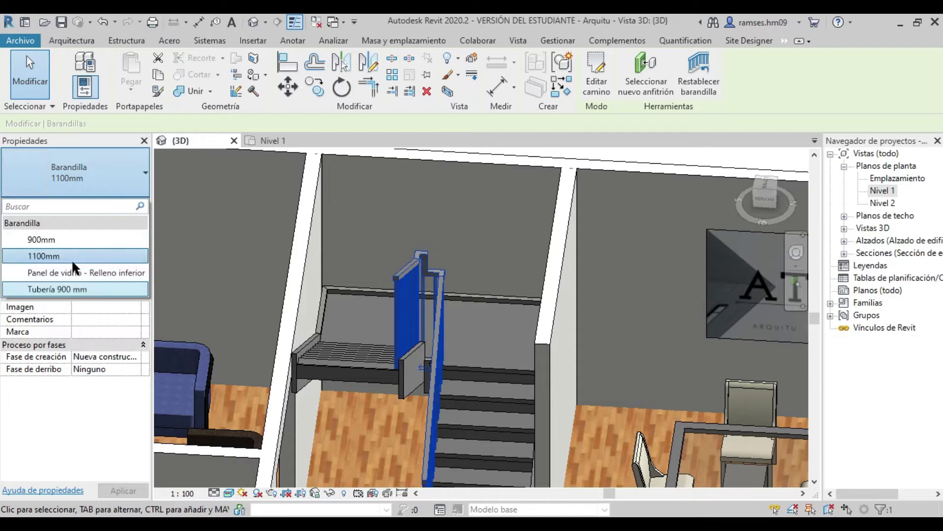
click(74, 289)
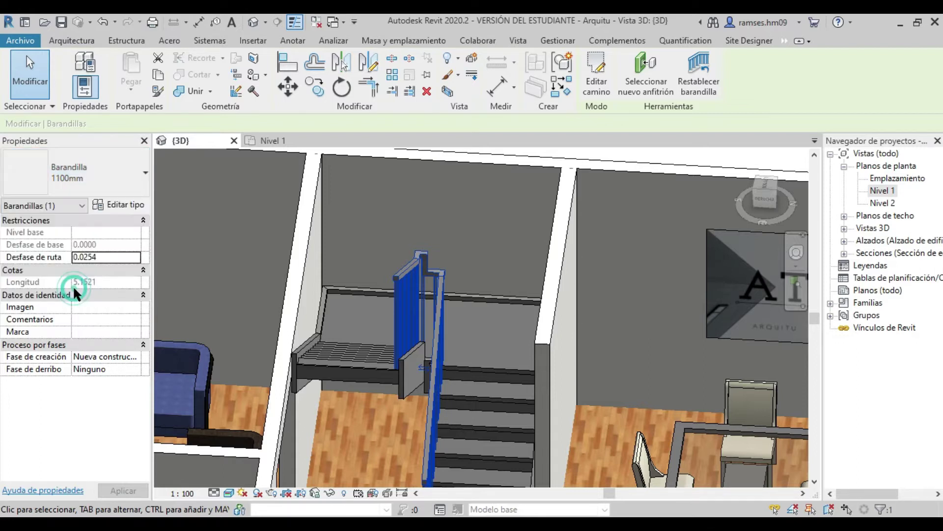
mouse_move(495, 337)
shift+middle_down()
mouse_move(534, 298)
mouse_move(578, 210)
shift+middle_up()
key(Escape)
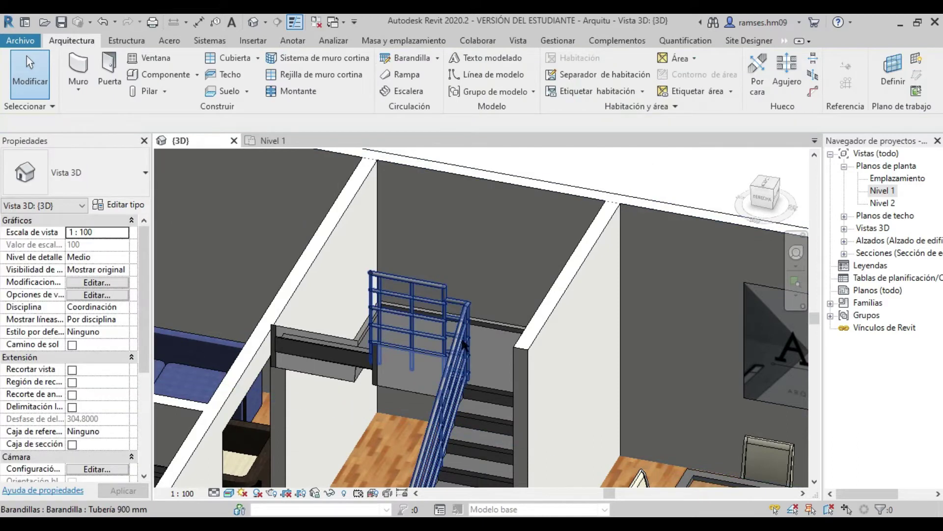
Set the stair's material to Madera
middle_drag(465, 362, 354, 386)
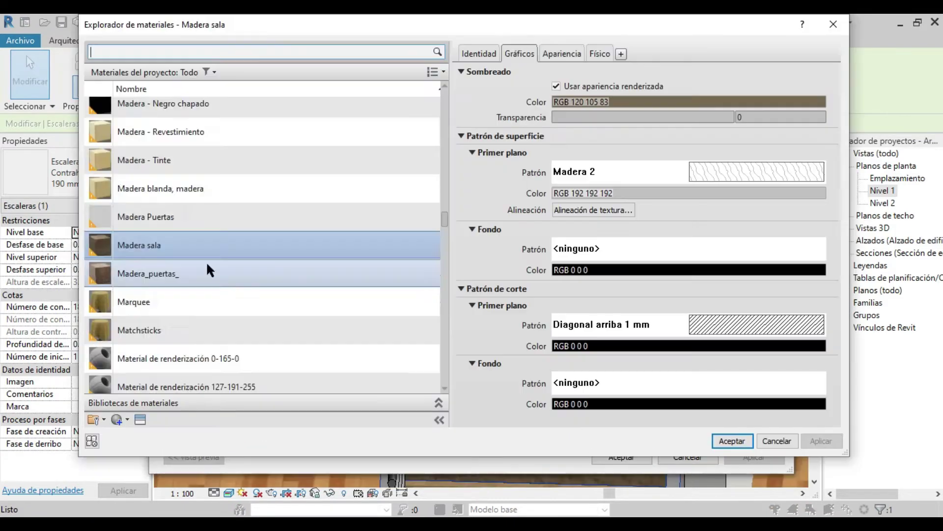
click(208, 260)
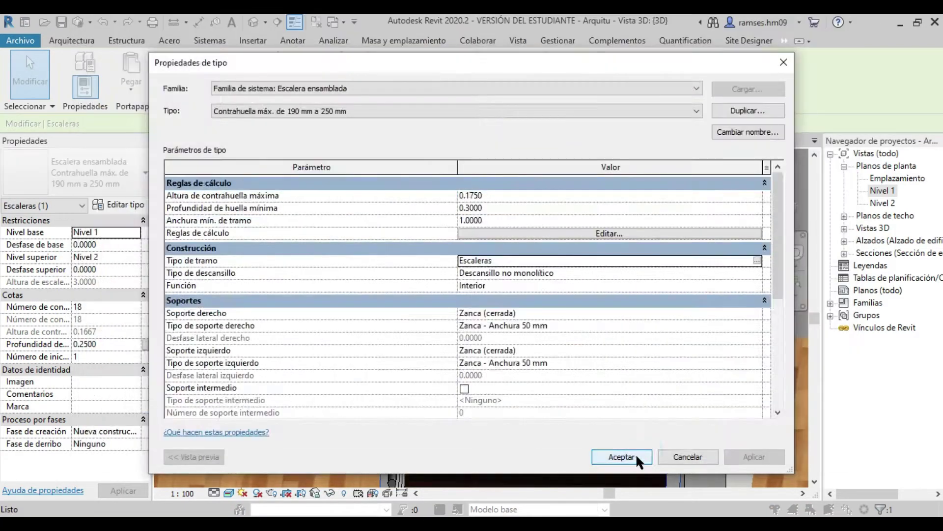
click(636, 458)
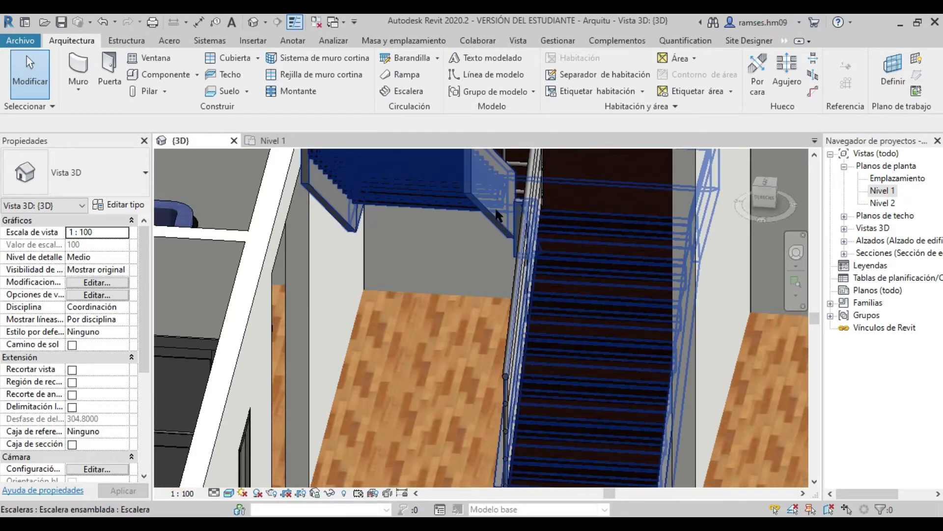
Give the Zanca 50 mm stringer type the Madera material
click(508, 220)
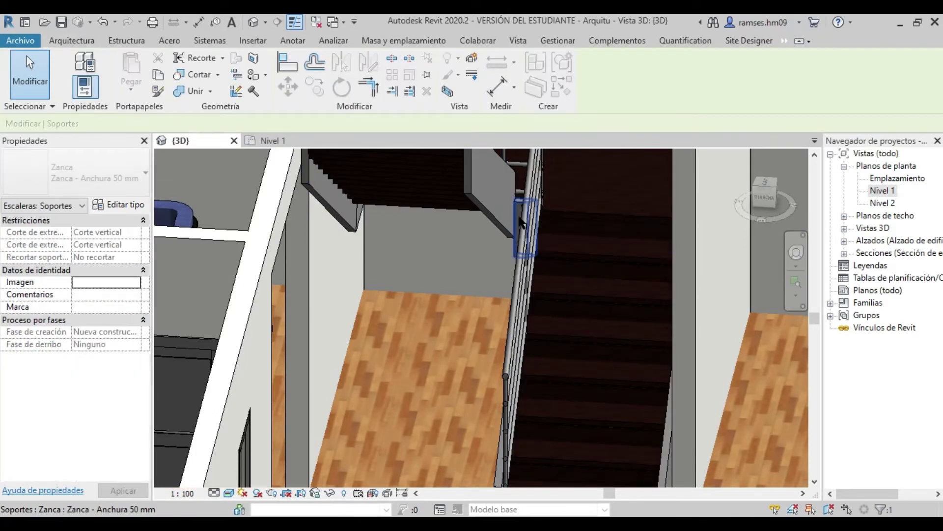
scroll(506, 218, up, 3)
click(117, 204)
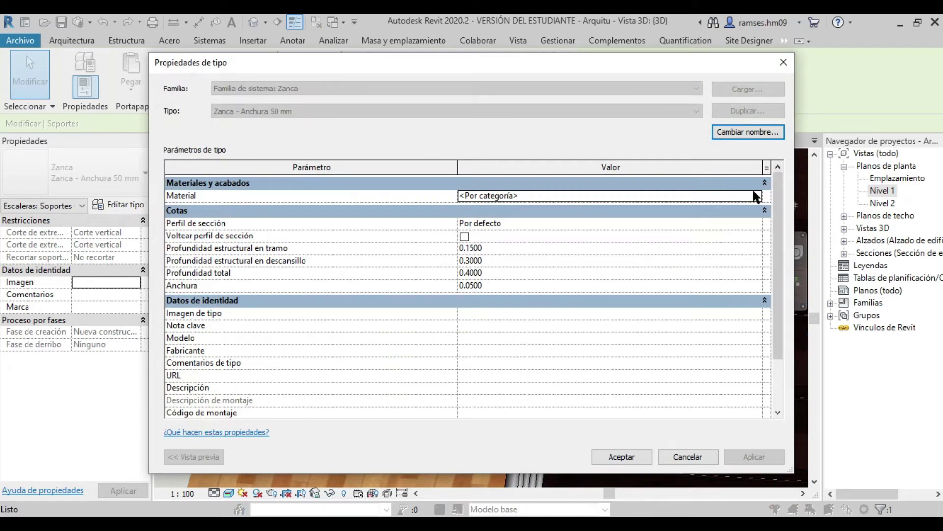
click(759, 197)
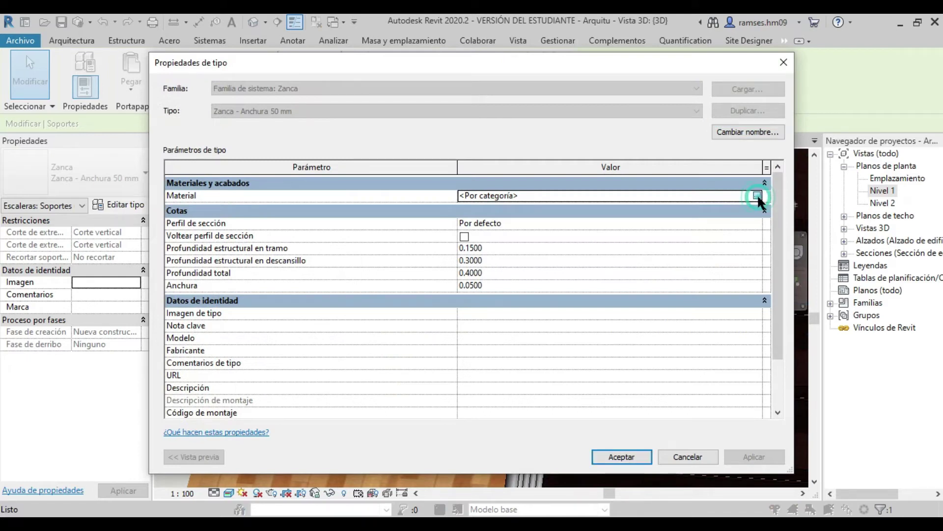
click(757, 196)
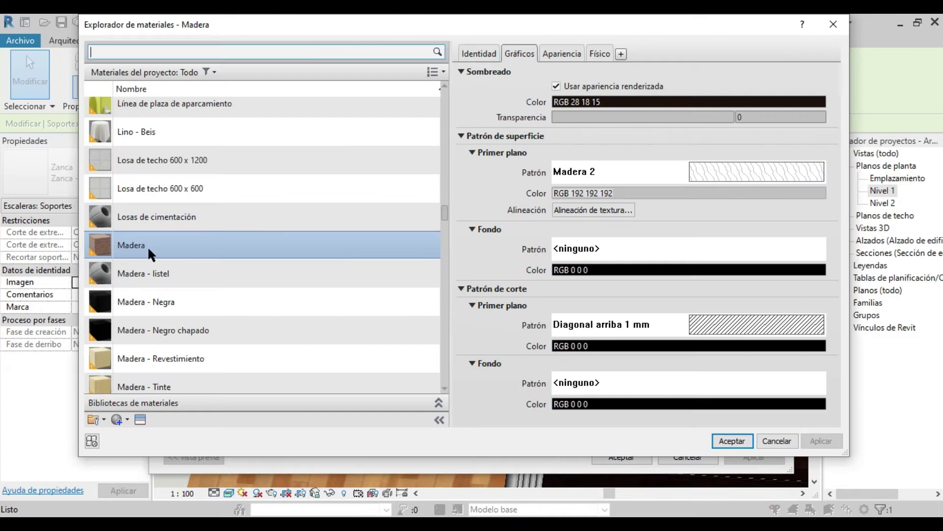
click(733, 439)
click(628, 450)
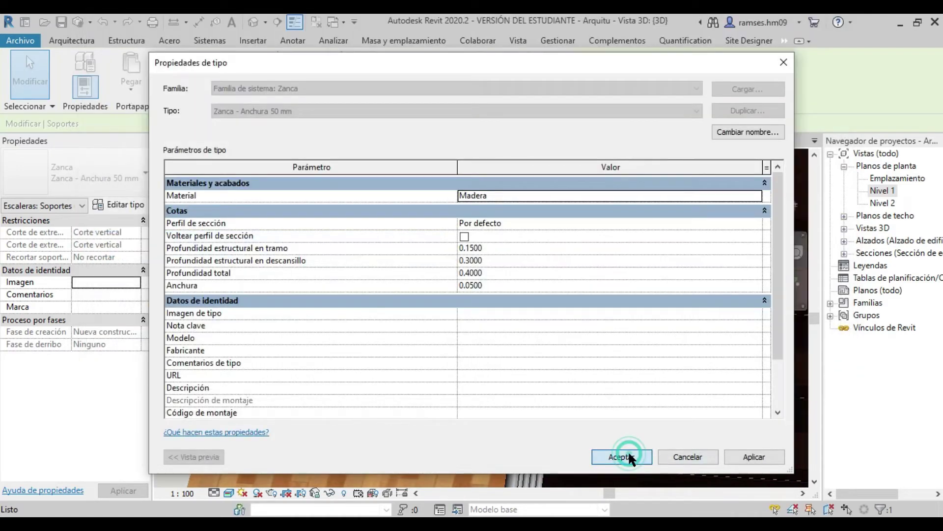
scroll(688, 433, down, 5)
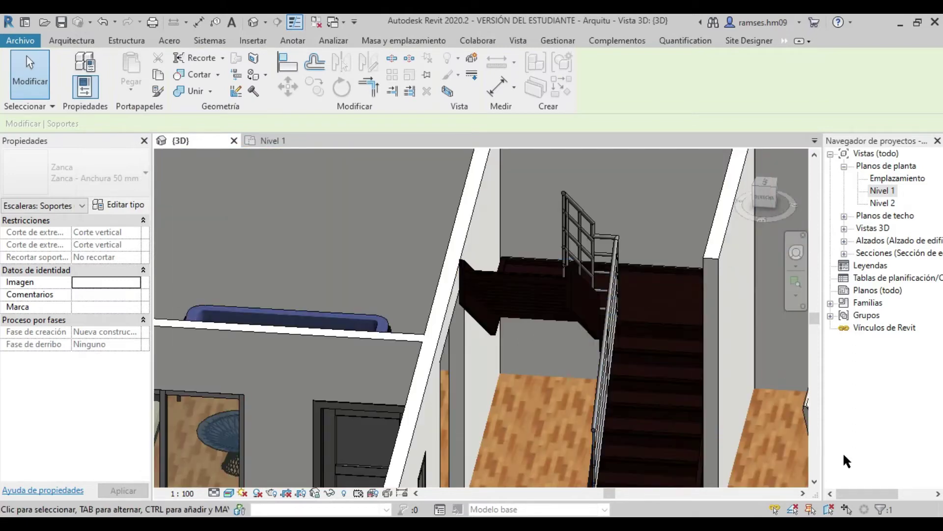
shift+middle_drag(786, 397, 476, 370)
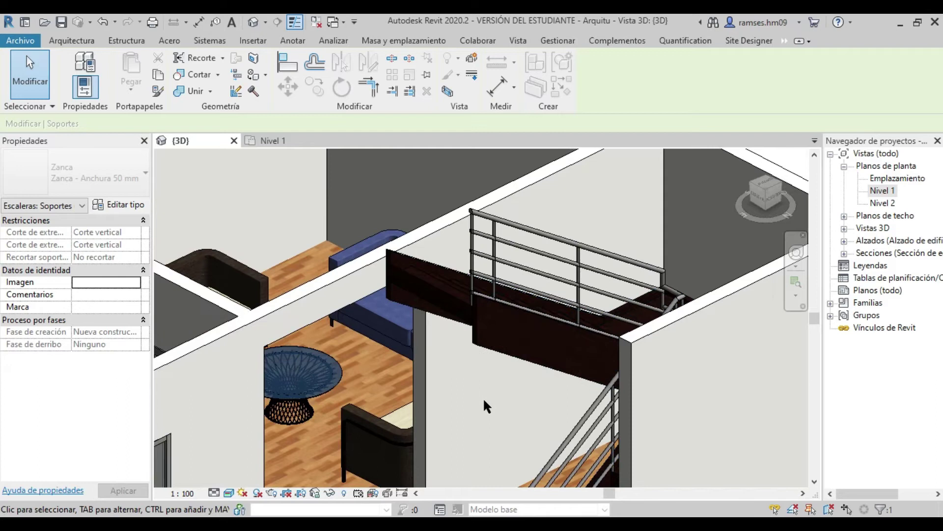
Start a floor on Nivel 1 with a duplicated floor type named 'losa de entrepiso'
click(278, 140)
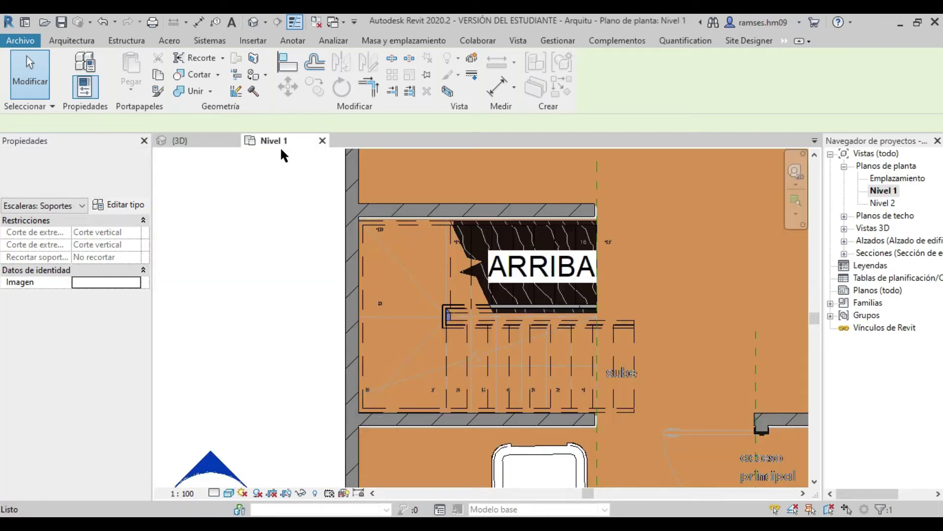
scroll(452, 260, down, 3)
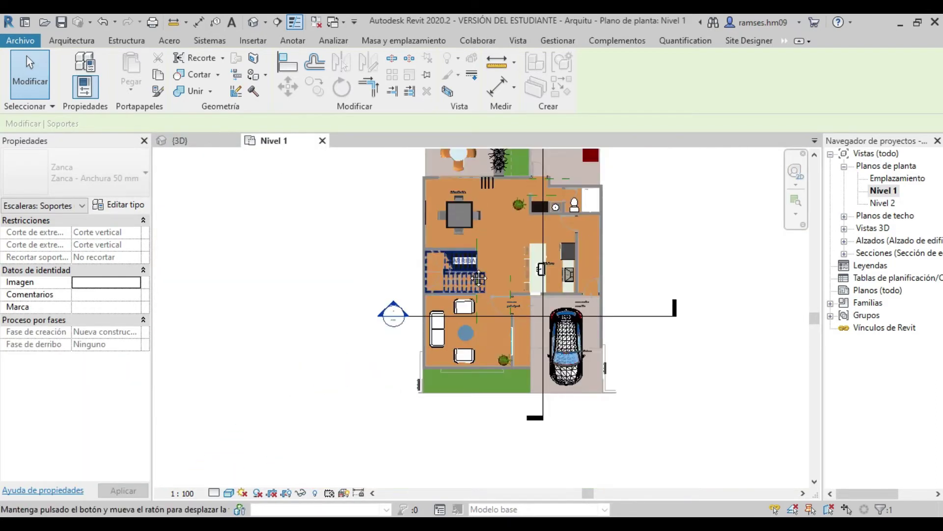
middle_drag(408, 282, 336, 326)
key(Escape)
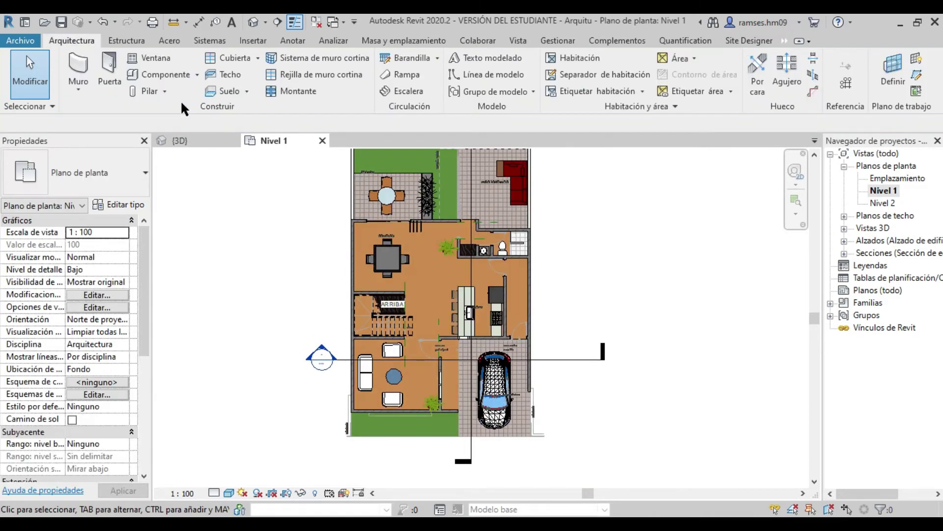
click(231, 90)
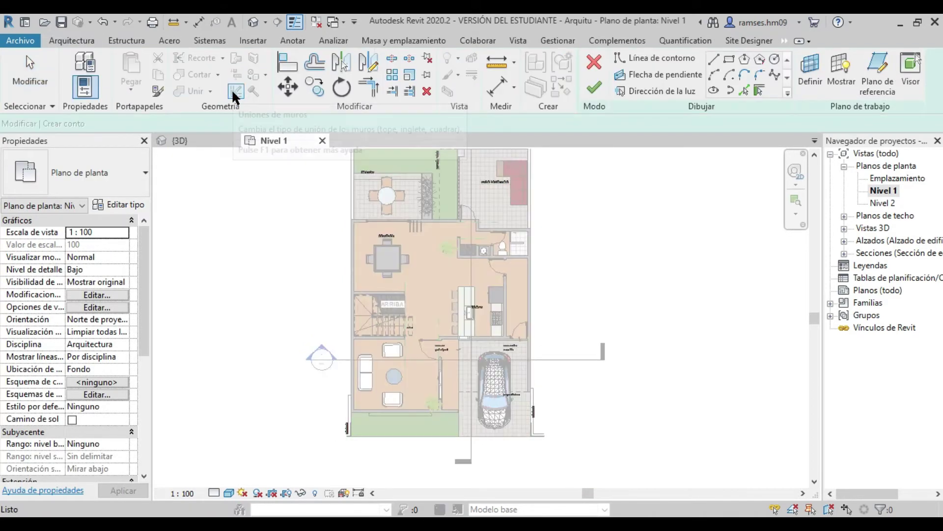
click(120, 204)
click(748, 111)
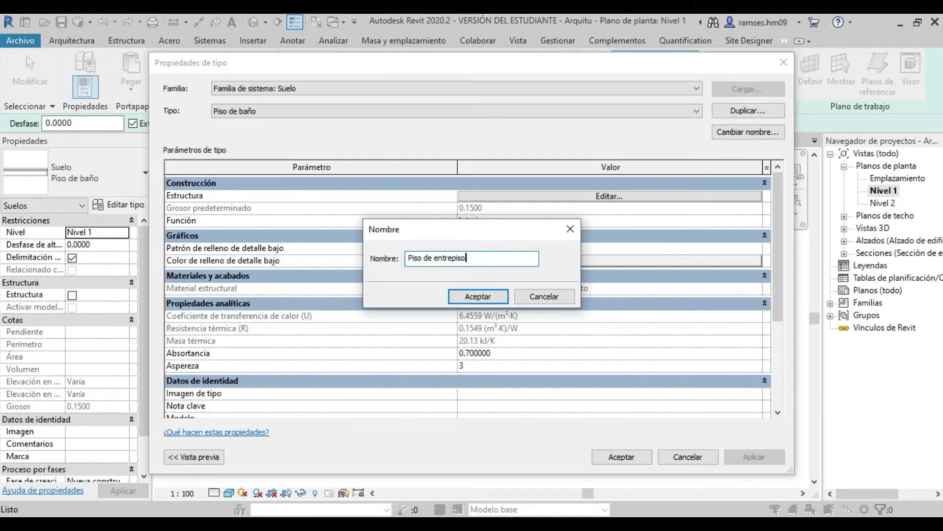
key(Return)
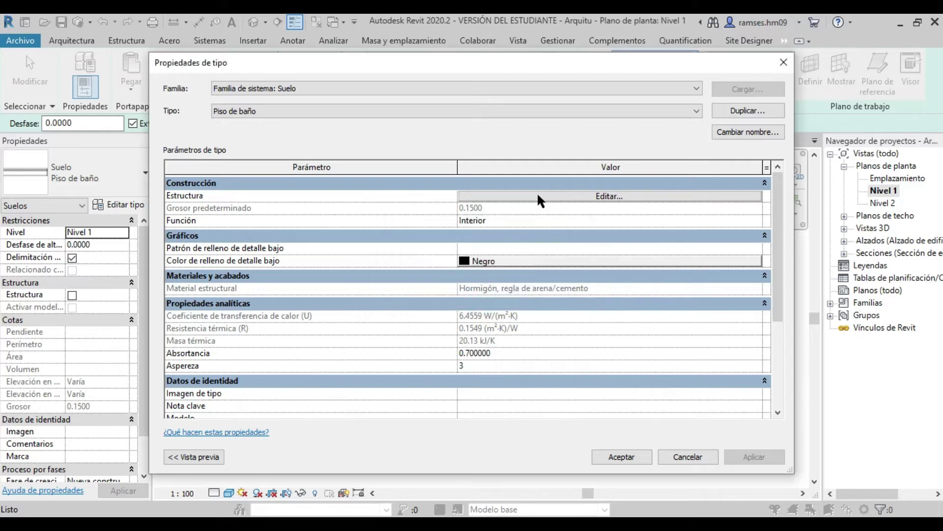
Set the floor type's finish layer material to Solado de roble
click(559, 194)
click(414, 181)
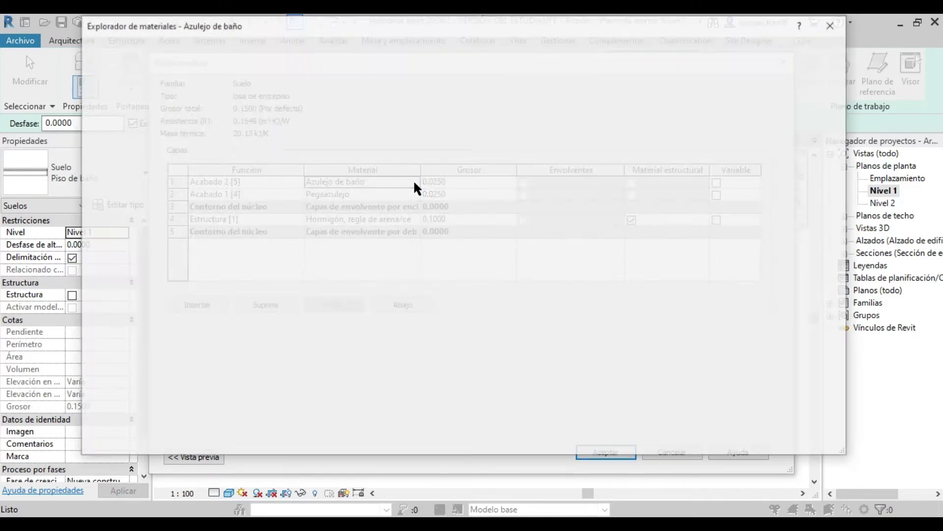
scroll(412, 145, up, 3)
text(roble)
click(178, 291)
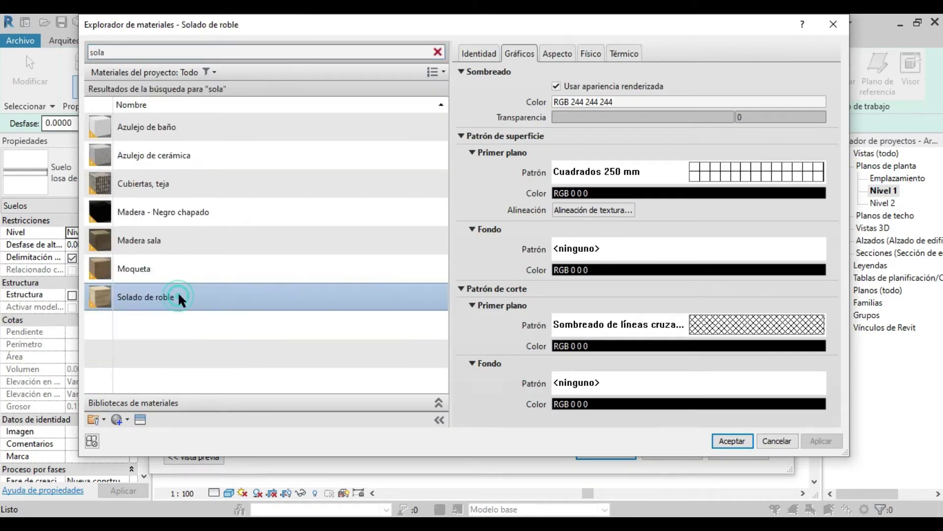
click(731, 441)
click(629, 452)
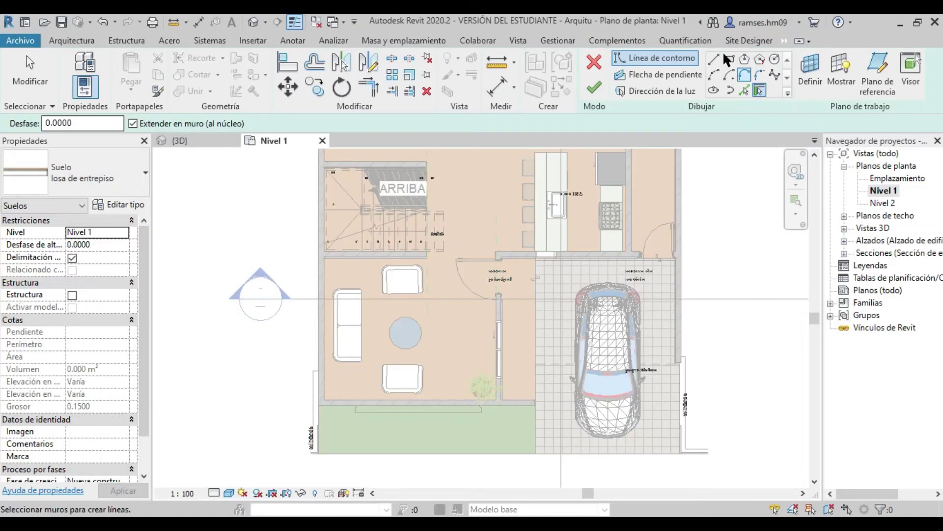
Build the floor boundary from the bottom, left, right and upper outer walls
click(744, 91)
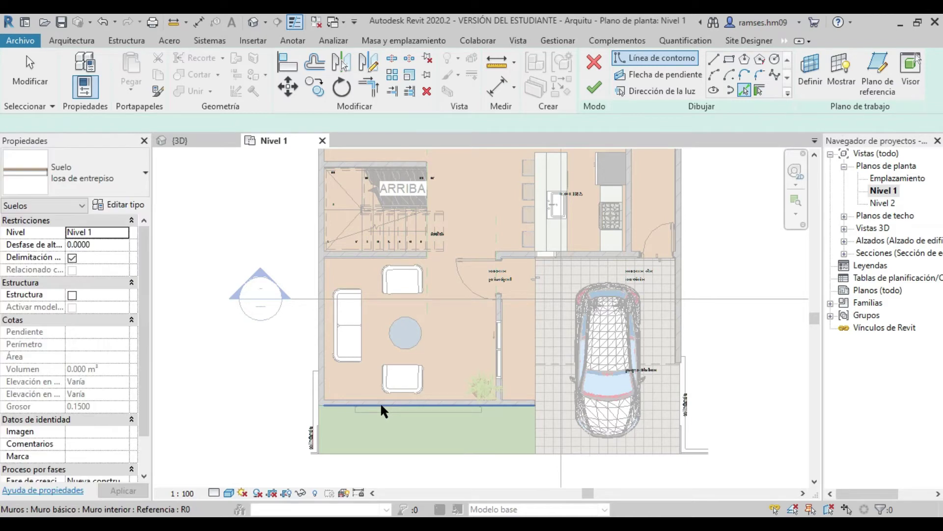
scroll(382, 410, up, 3)
click(381, 405)
click(270, 347)
scroll(527, 436, down, 3)
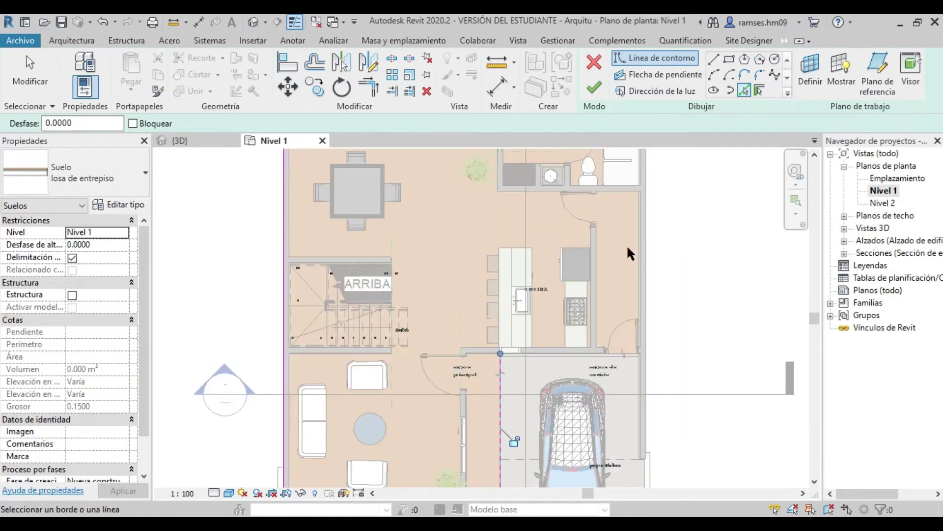
scroll(626, 243, up, 2)
click(624, 323)
scroll(624, 323, down, 2)
middle_drag(624, 323, 538, 320)
click(538, 326)
Trim the boundary corners with TR and finish the losa de entrepiso floor
key(t)
key(r)
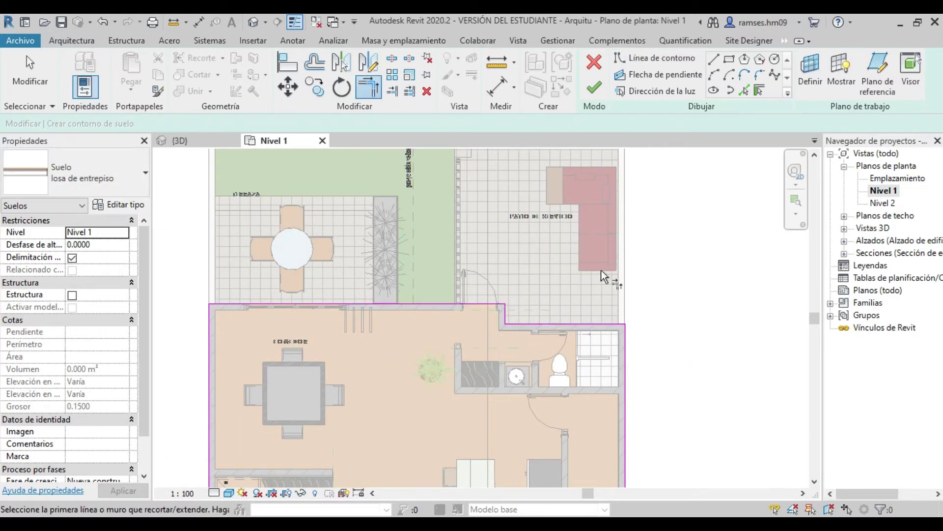
scroll(605, 277, down, 3)
scroll(445, 241, up, 2)
scroll(470, 223, up, 1)
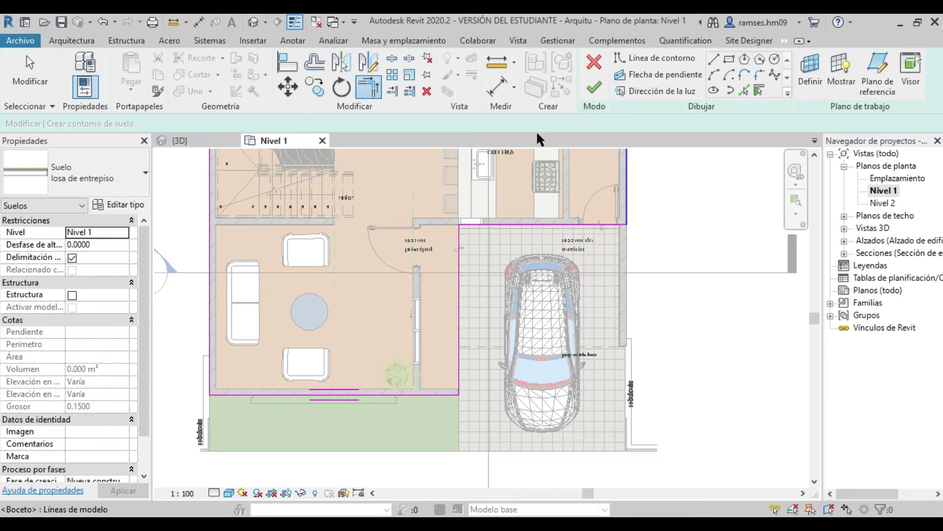
click(595, 86)
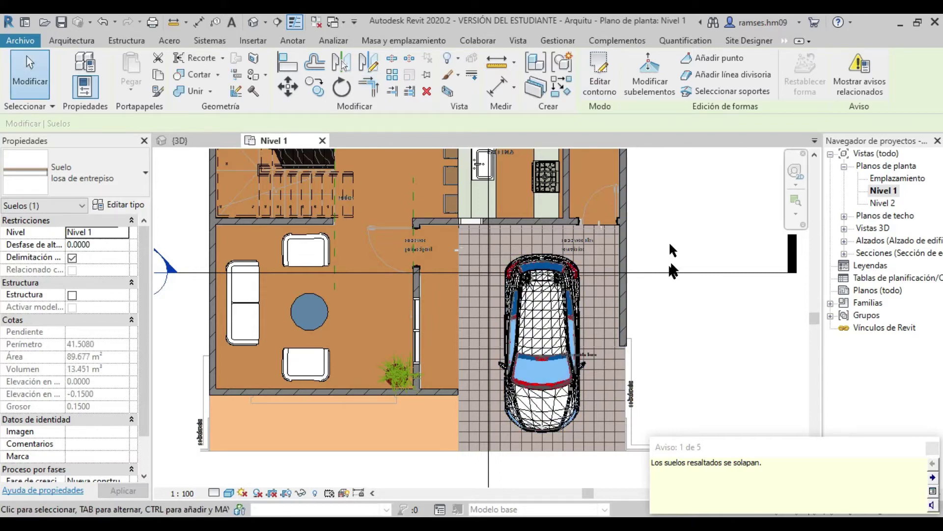
Check the new slab in 3D and change its level from Nivel 1 to Nivel 2
key(Escape)
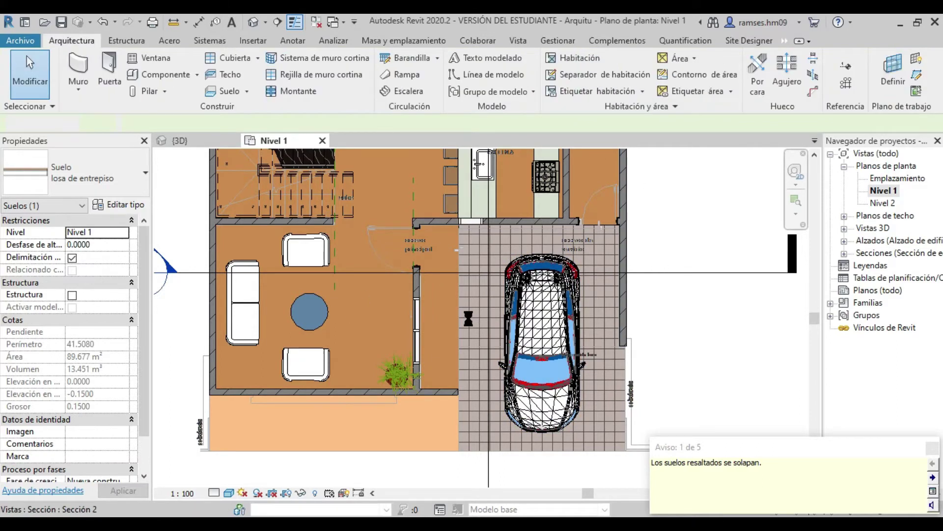
key(Escape)
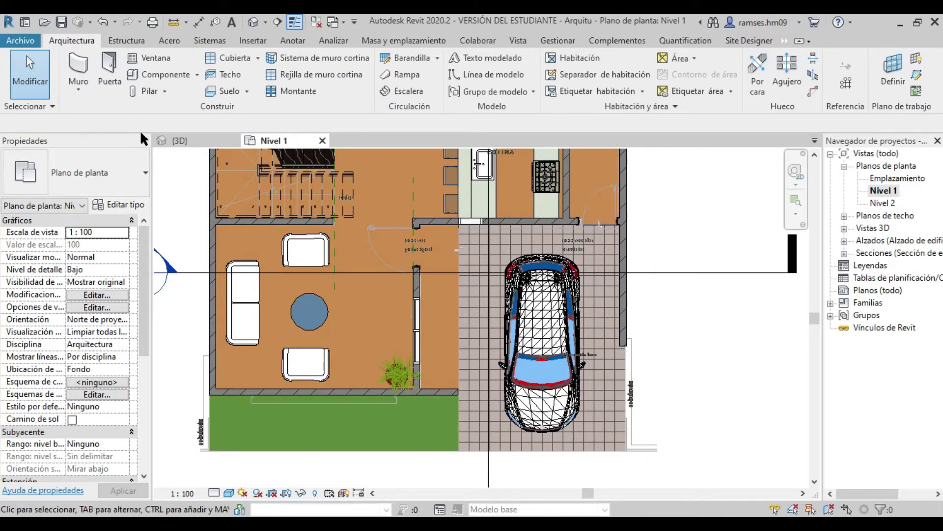
click(175, 142)
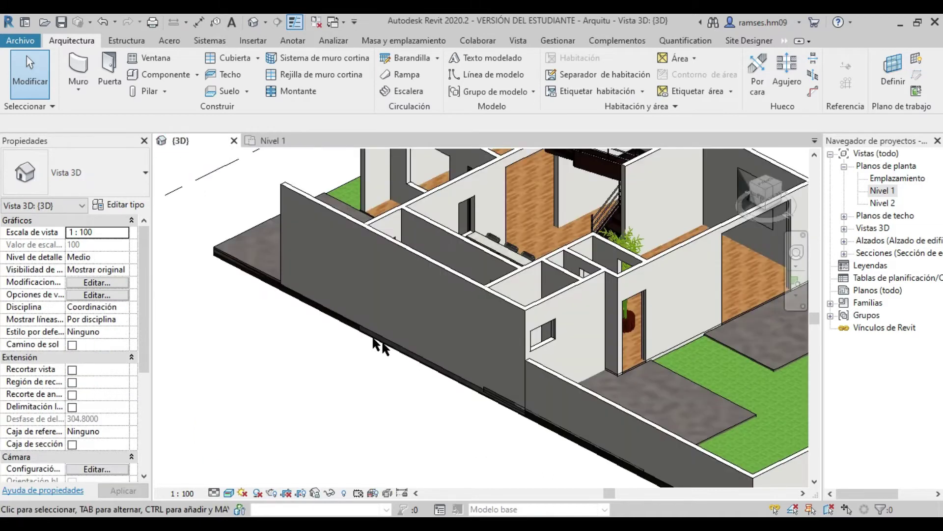
click(369, 332)
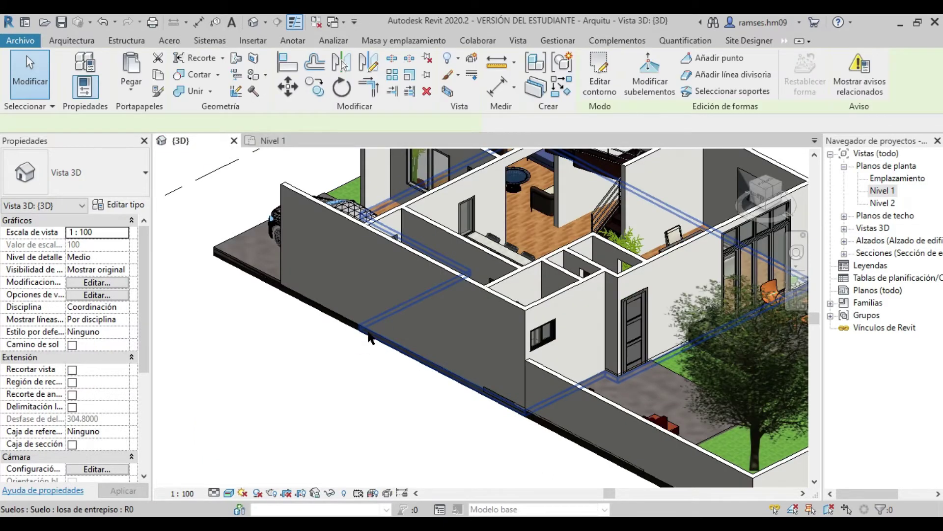
click(275, 140)
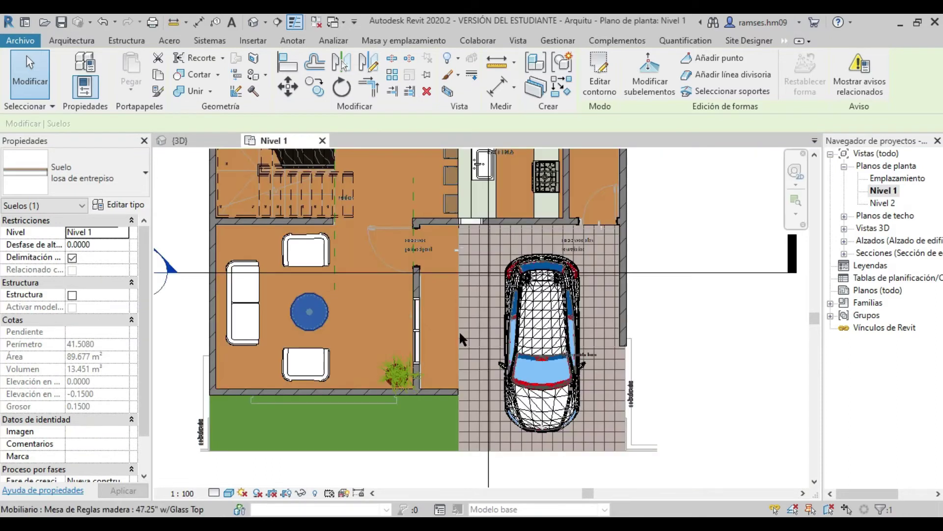
click(120, 232)
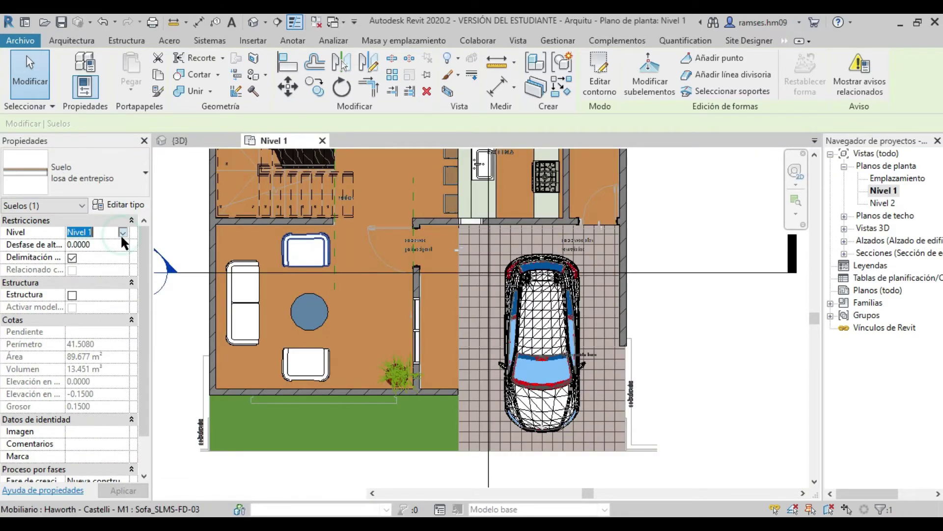
click(94, 256)
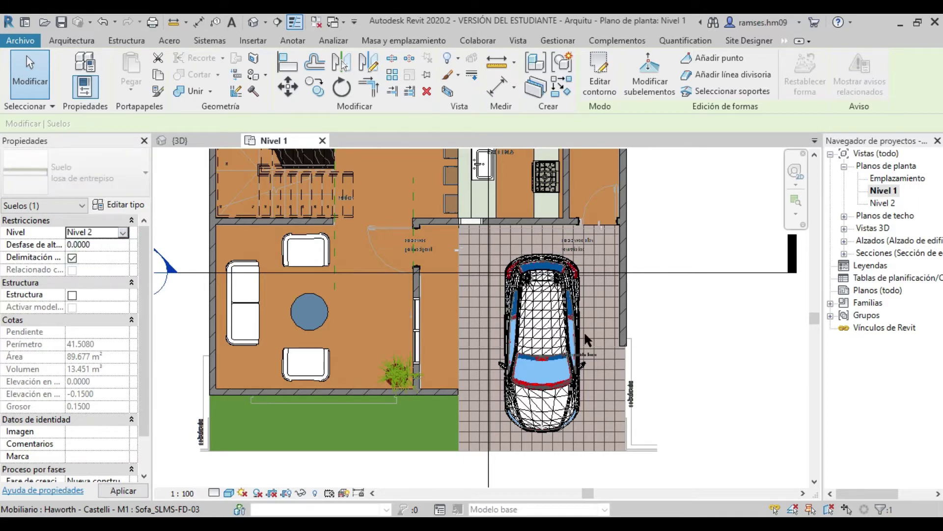
click(731, 325)
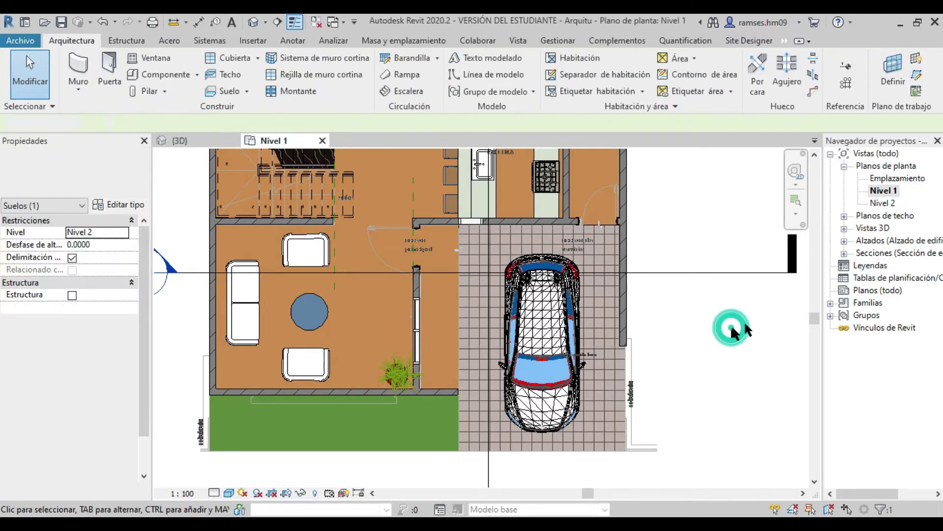
click(883, 203)
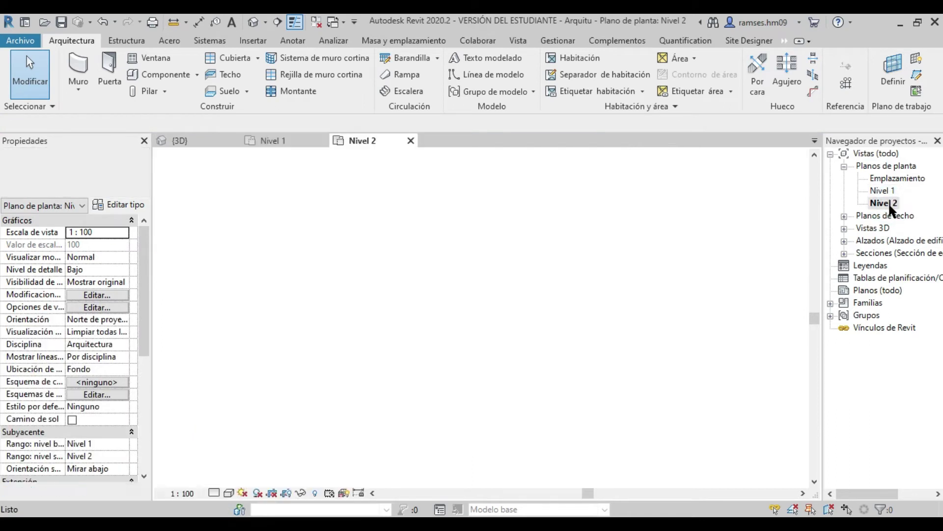
scroll(647, 226, down, 2)
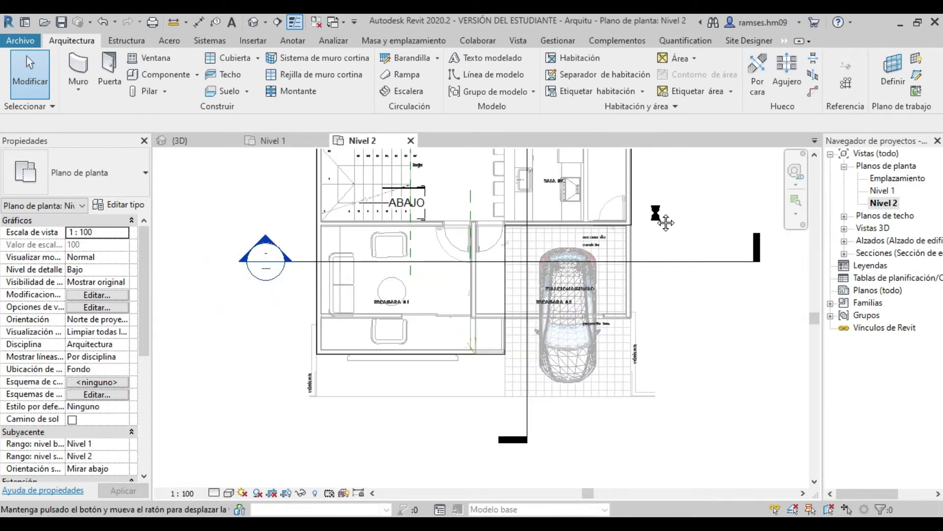
middle_drag(659, 217, 663, 337)
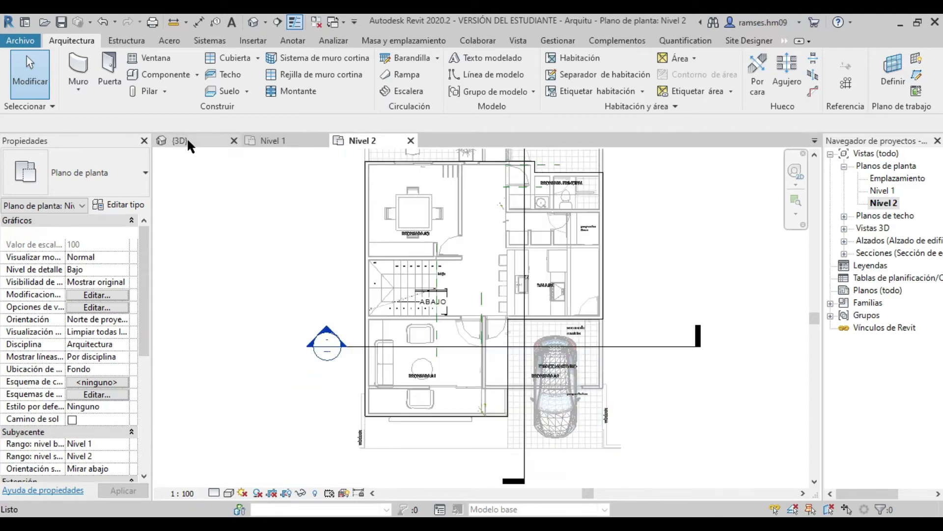
click(186, 140)
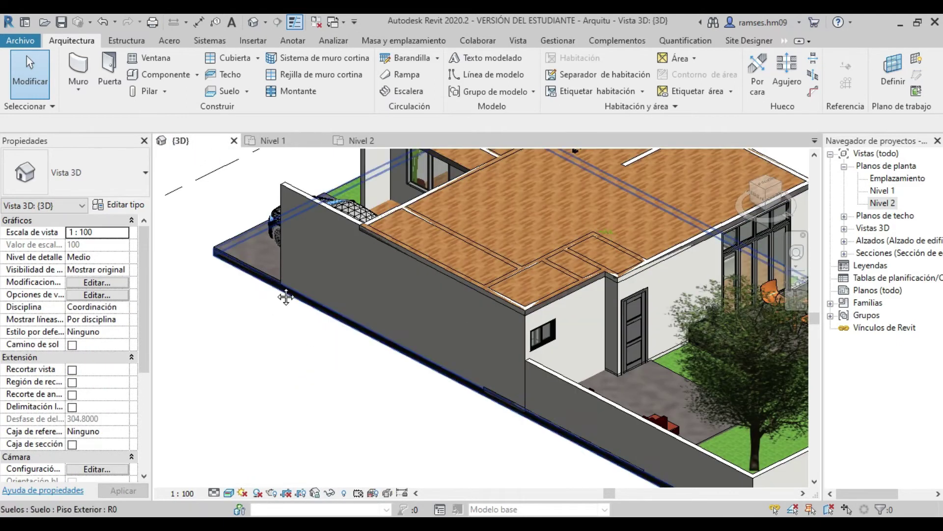
scroll(418, 388, up, 3)
scroll(418, 389, down, 3)
middle_drag(410, 413, 475, 342)
scroll(590, 295, down, 2)
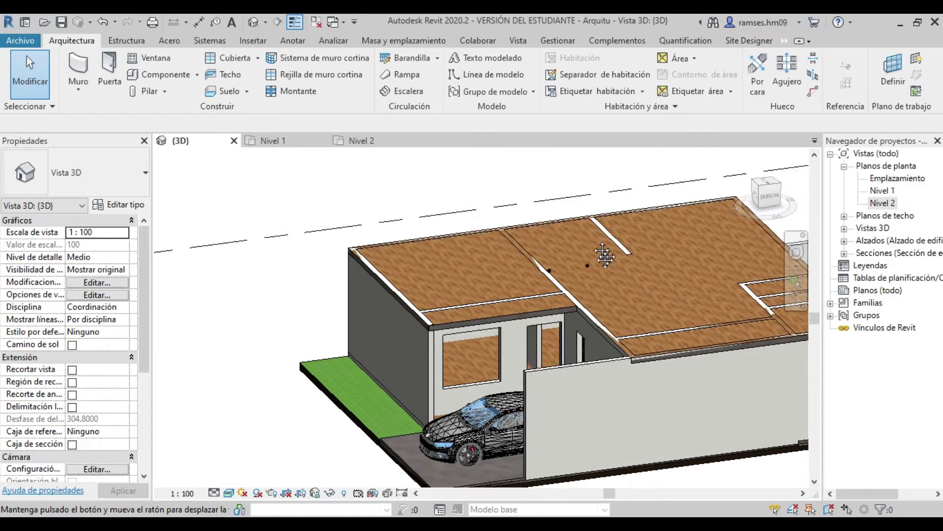
scroll(580, 264, up, 2)
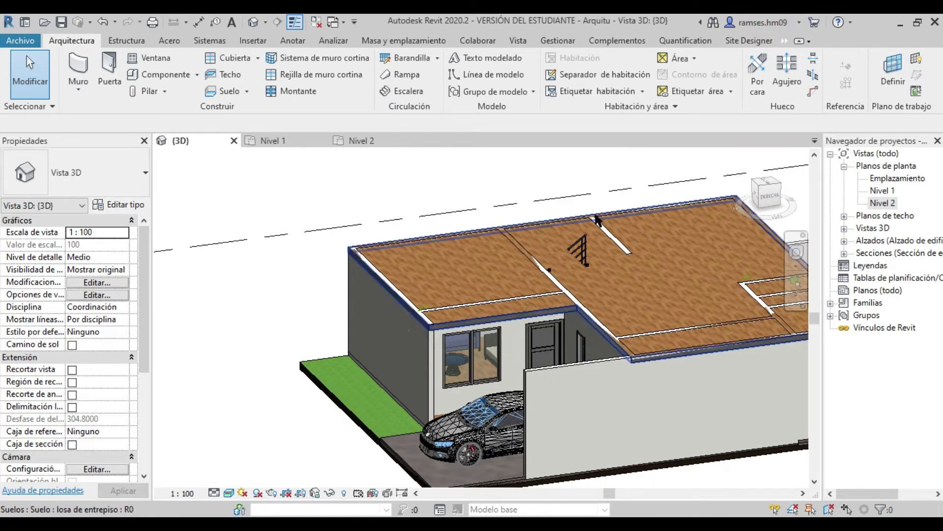
click(275, 140)
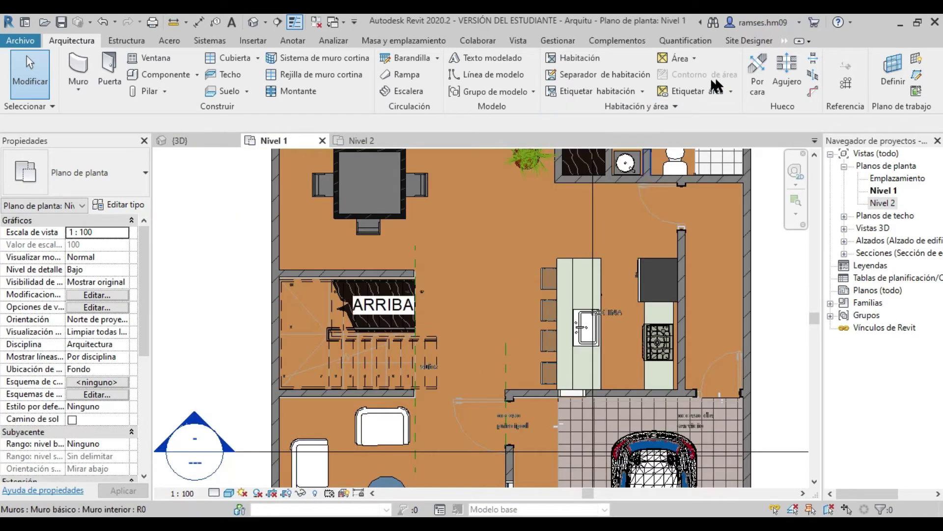
Sketch a rectangular Agujero shaft opening around the stairwell and finish it
click(796, 81)
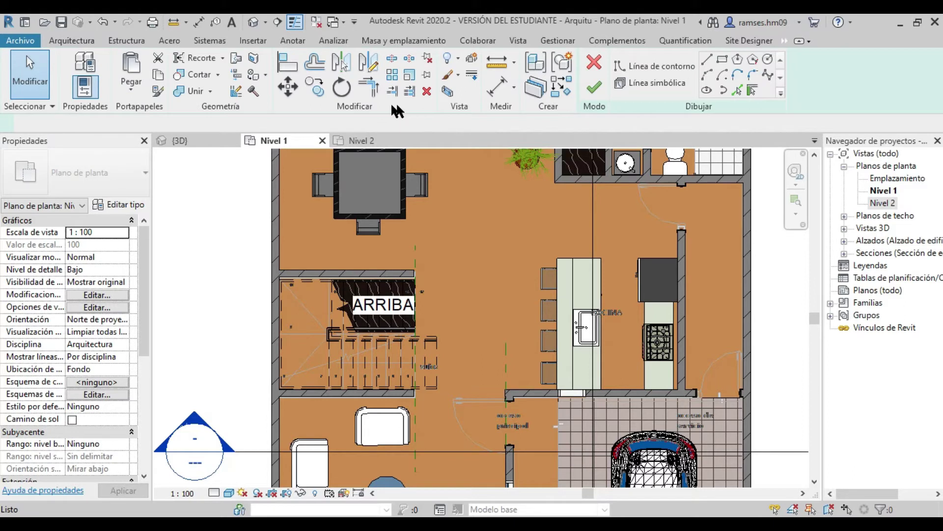
click(722, 60)
scroll(279, 280, up, 3)
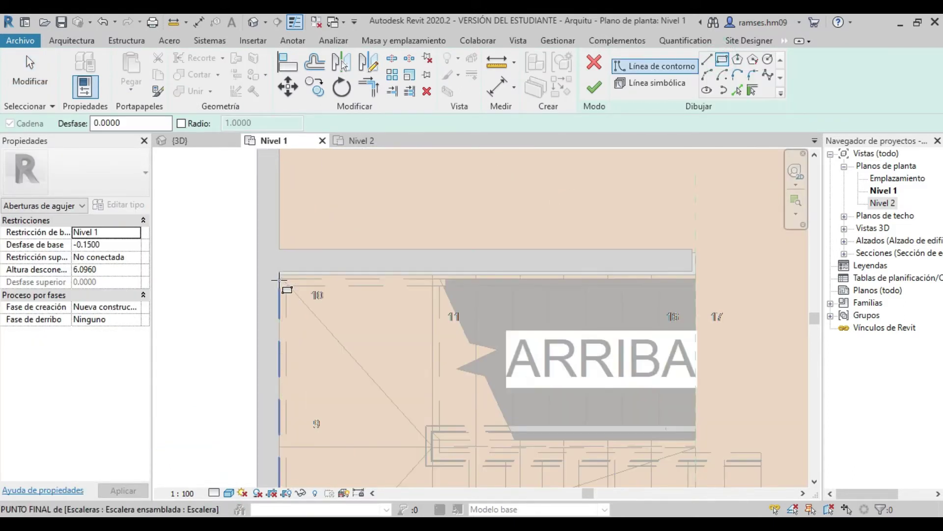
scroll(279, 275, up, 2)
click(280, 263)
click(485, 351)
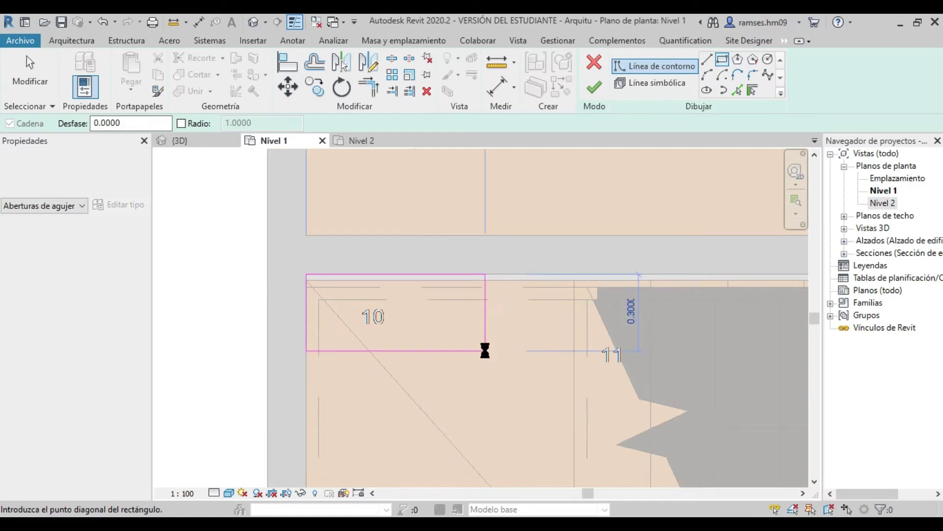
scroll(485, 351, down, 5)
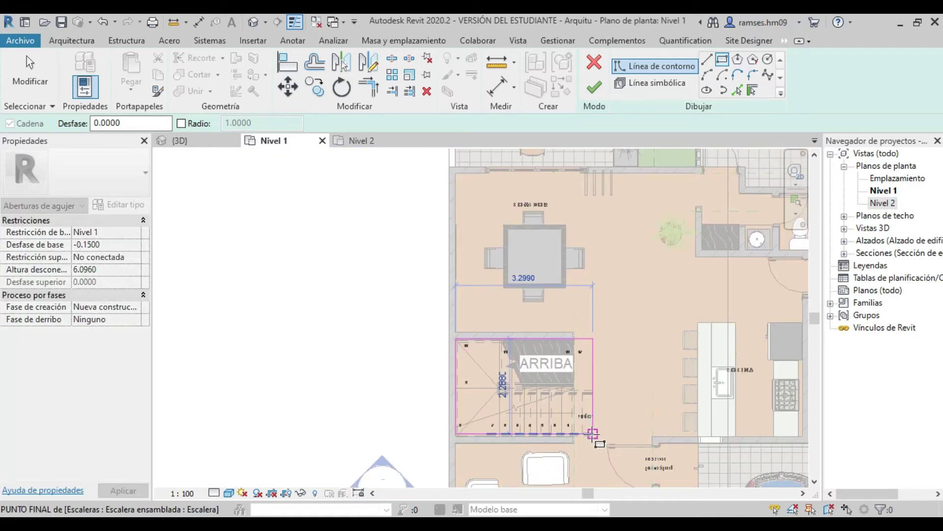
scroll(592, 435, up, 1)
scroll(593, 438, up, 3)
scroll(593, 439, up, 2)
click(595, 439)
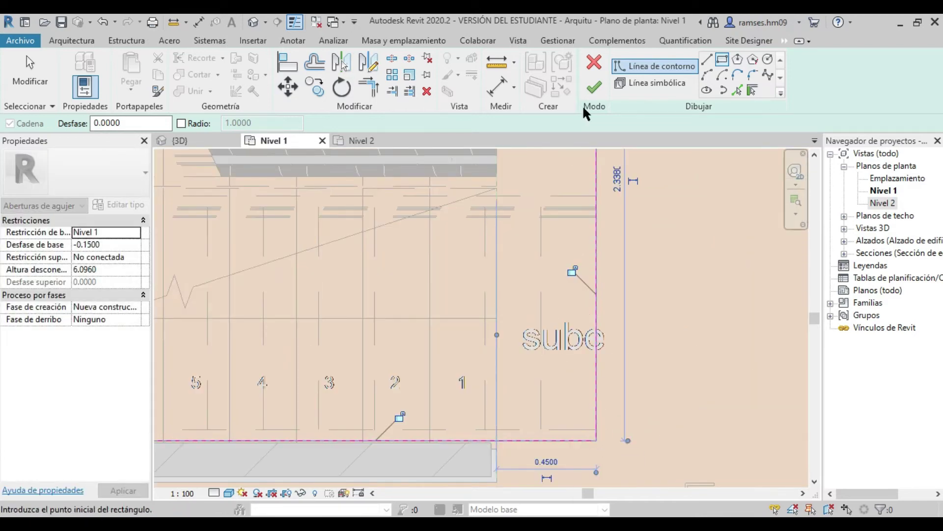
click(594, 88)
In 3D, drag the shaft bottom just below Nivel 1 and extend its top higher
click(196, 145)
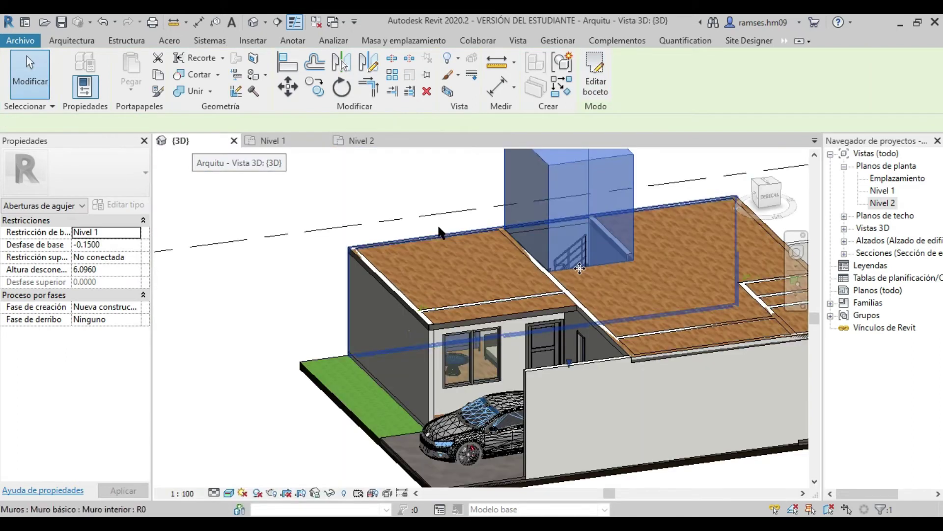
mouse_move(299, 297)
shift+middle_down()
mouse_move(550, 296)
mouse_move(625, 271)
shift+middle_up()
scroll(550, 297, down, 5)
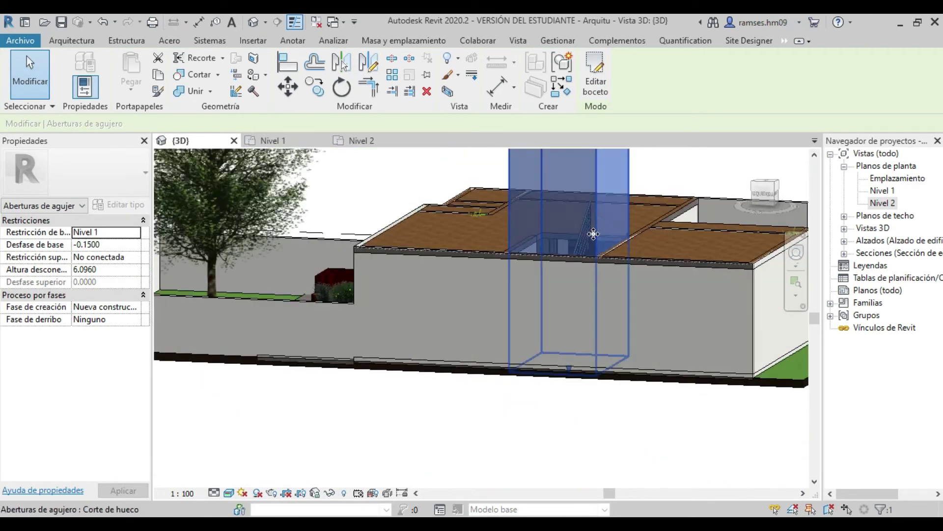
scroll(625, 272, down, 3)
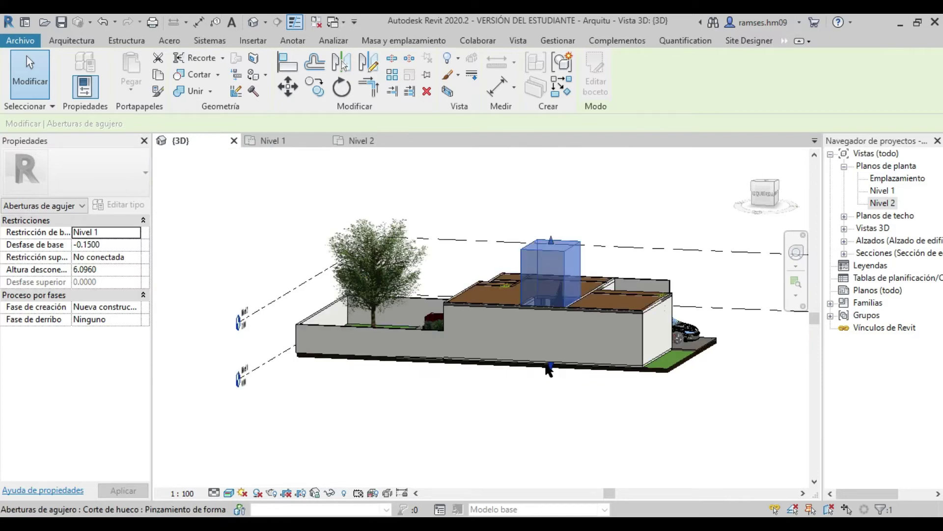
drag(545, 364, 574, 411)
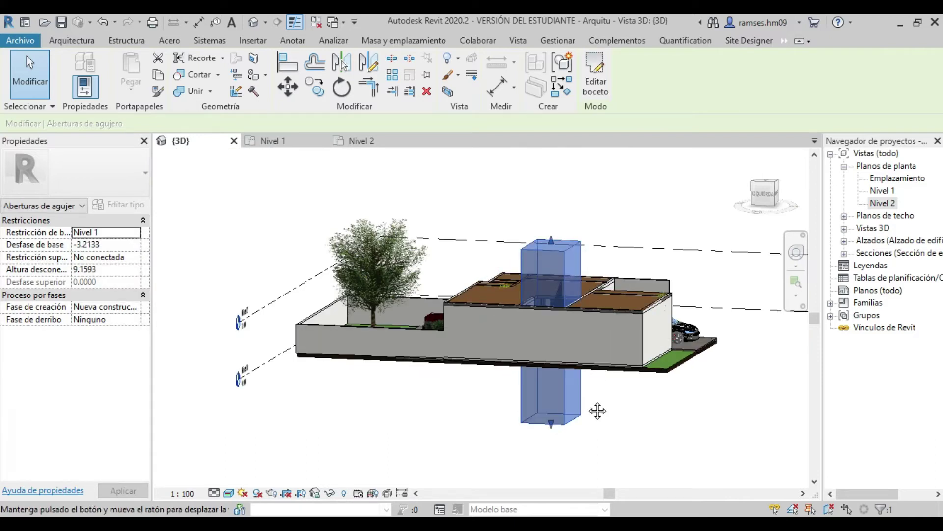
shift+middle_drag(586, 399, 552, 397)
drag(551, 421, 547, 353)
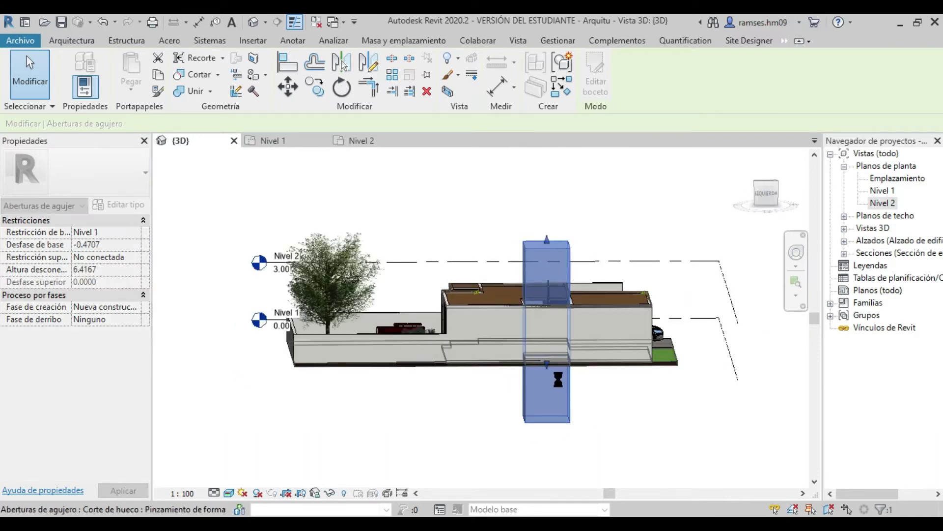
scroll(553, 234, up, 2)
scroll(541, 246, up, 2)
mouse_move(536, 252)
mouse_down()
mouse_move(536, 193)
mouse_move(536, 246)
mouse_up()
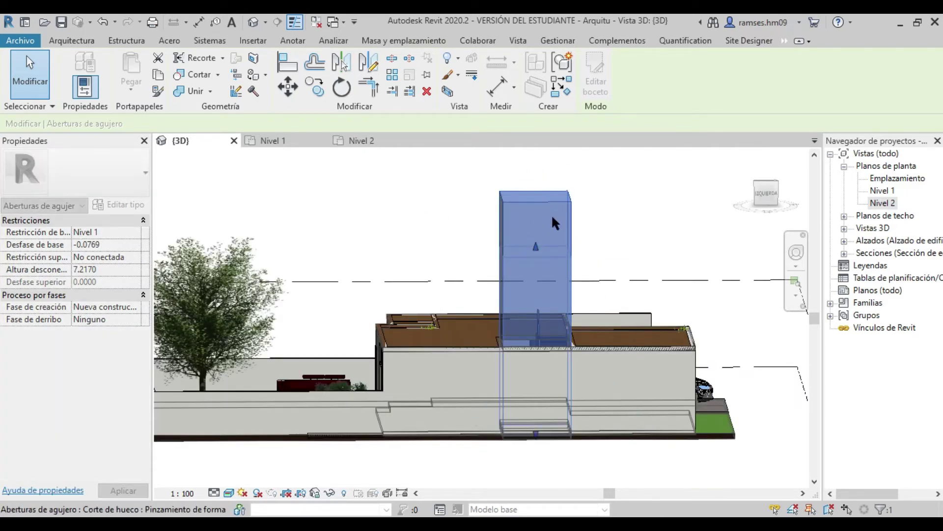
click(456, 214)
Orbit around the 3D house, then open the Norte view under Alzados
scroll(457, 216, down, 2)
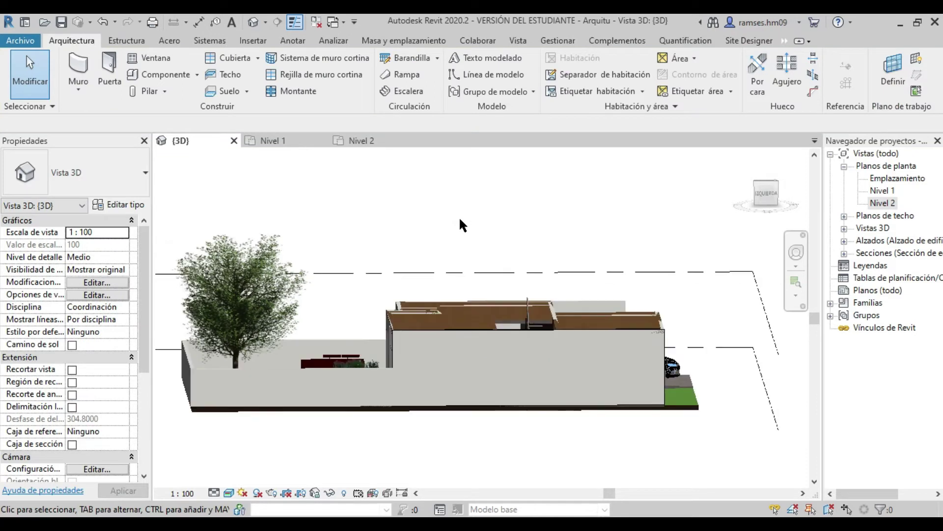
scroll(462, 221, down, 2)
shift+middle_drag(461, 216, 540, 259)
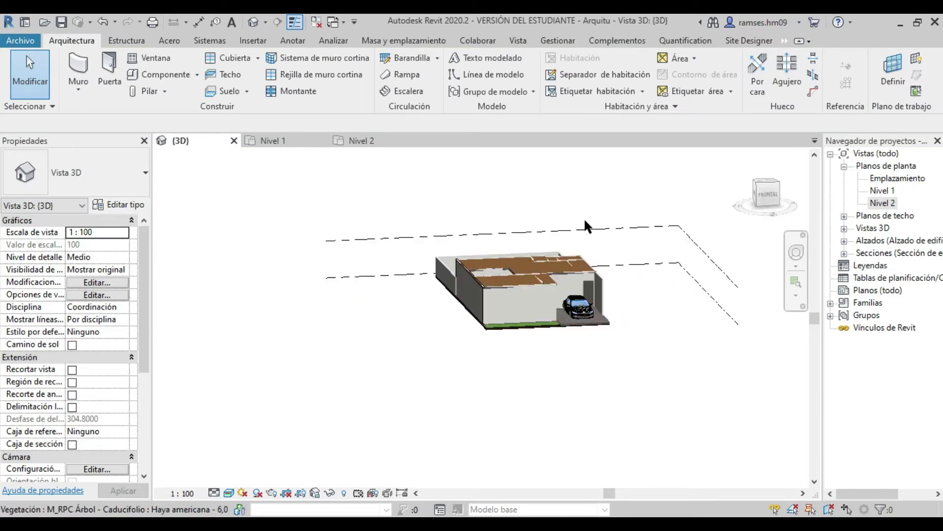
shift+middle_drag(540, 259, 458, 227)
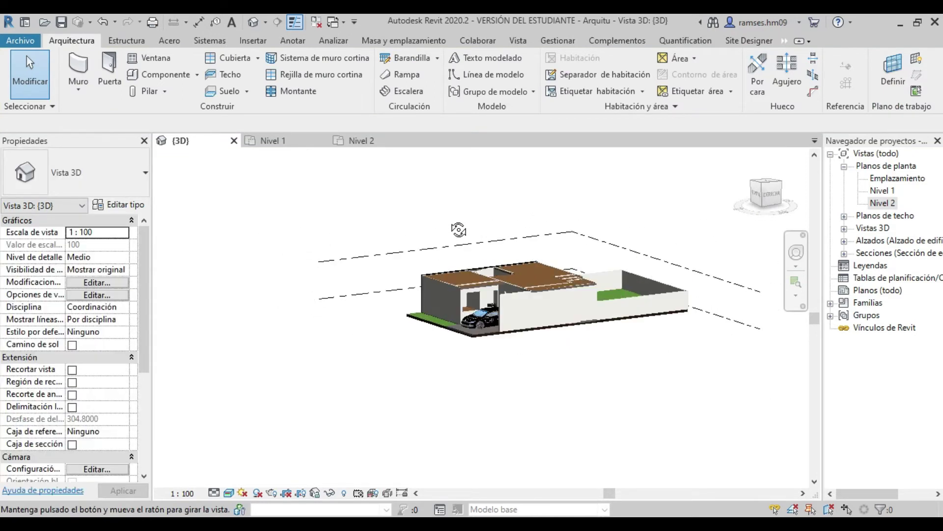
scroll(474, 222, up, 2)
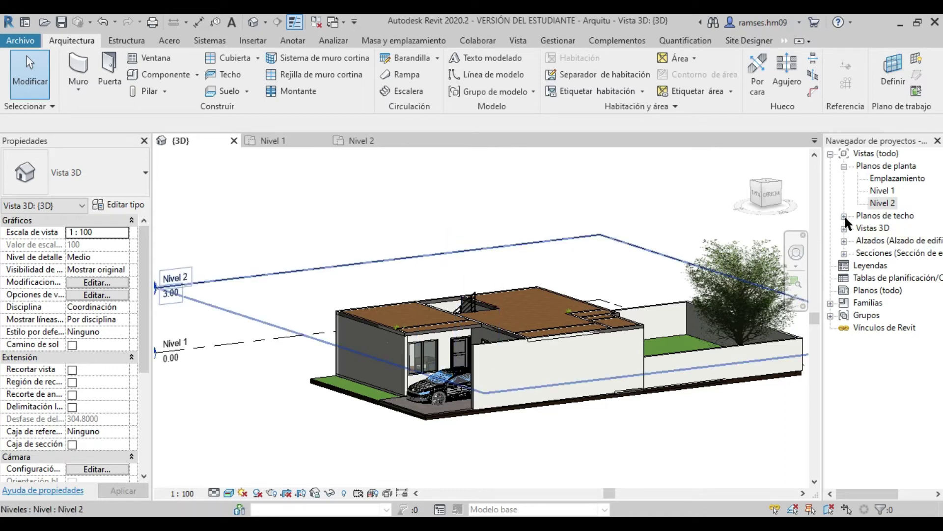
click(844, 241)
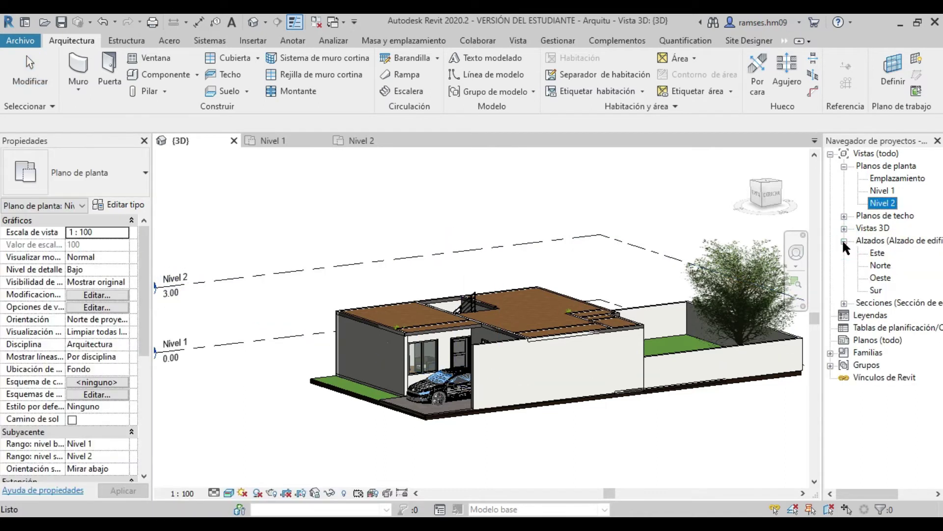
click(880, 268)
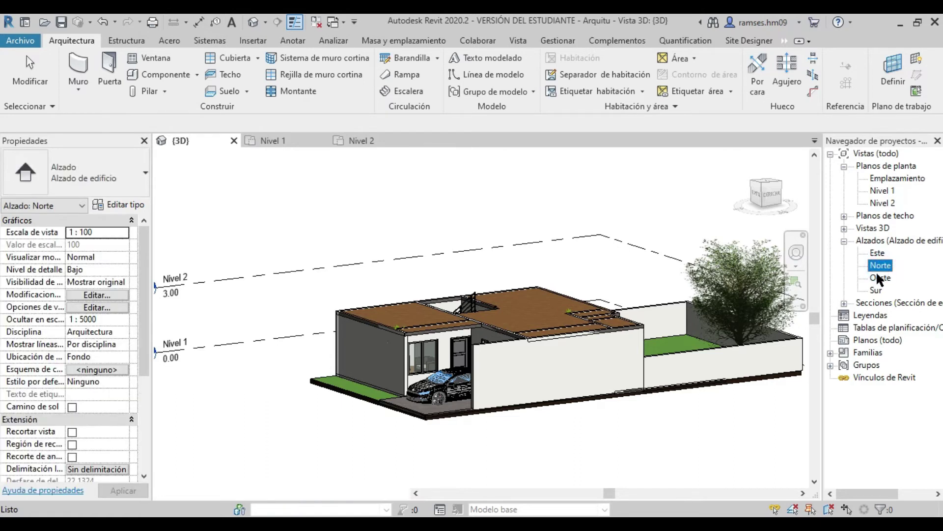
double_click(887, 268)
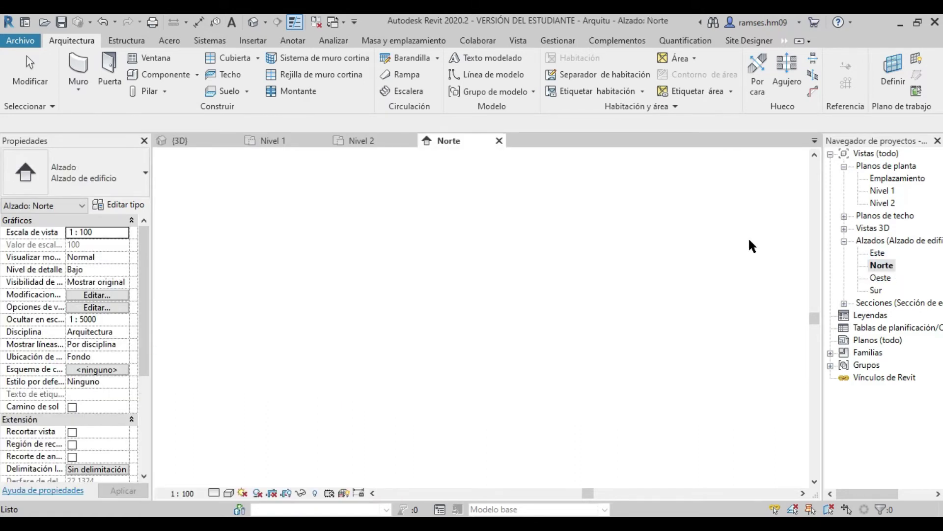
Shade the Norte elevation with Colores coherentes and start a level above Nivel 2
click(228, 493)
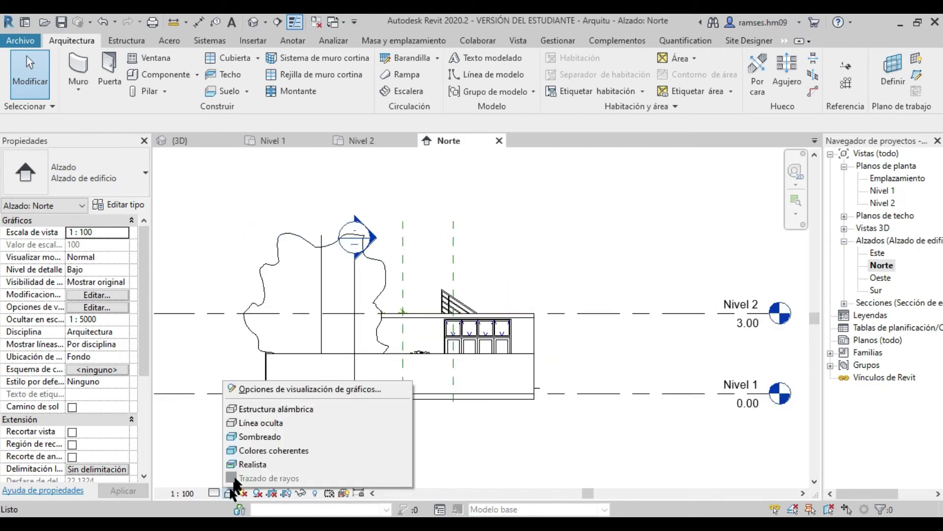
click(266, 457)
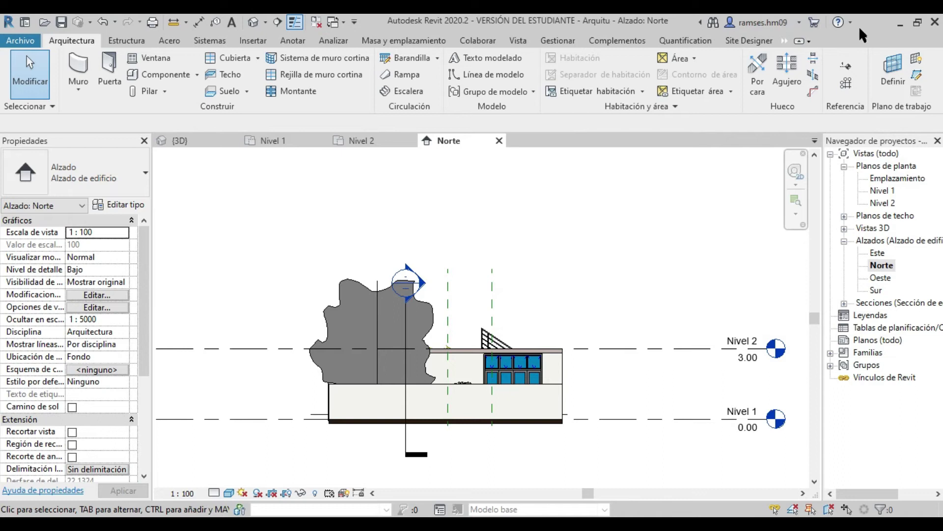
click(846, 71)
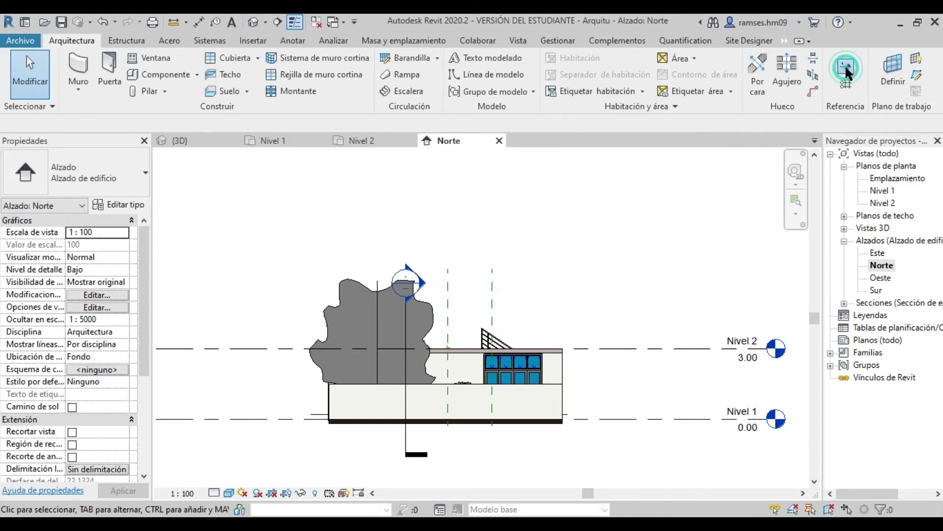
middle_drag(298, 316, 380, 313)
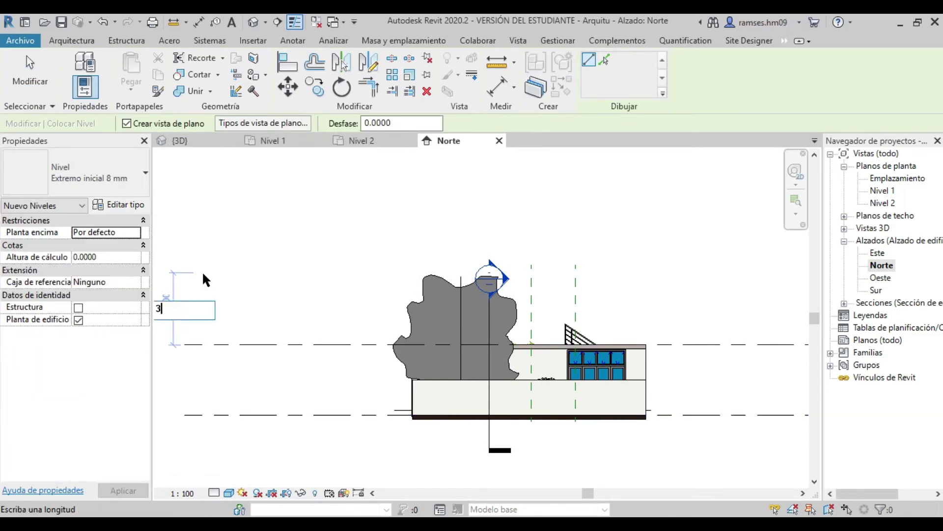
Draw the Nivel 3 line at 6.00, ending aligned with the other level heads
click(203, 274)
scroll(610, 275, down, 2)
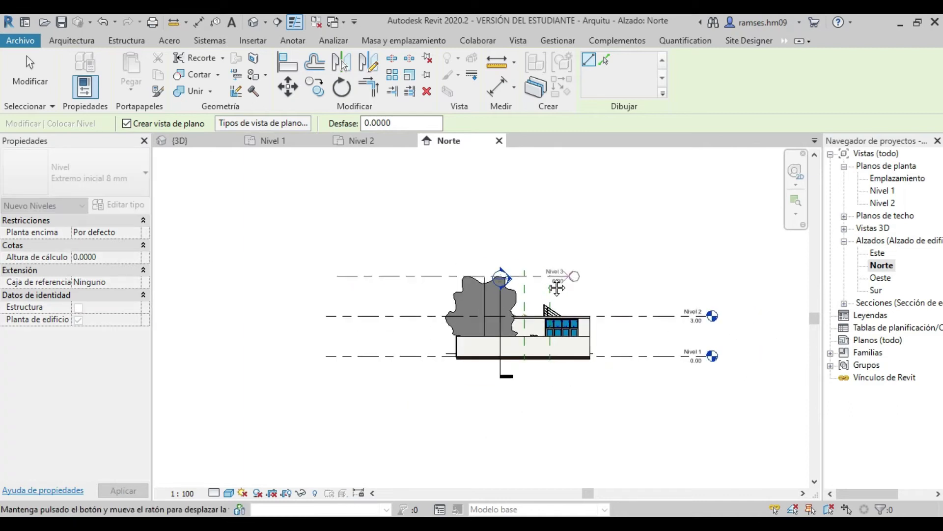
scroll(558, 277, down, 1)
scroll(614, 284, up, 2)
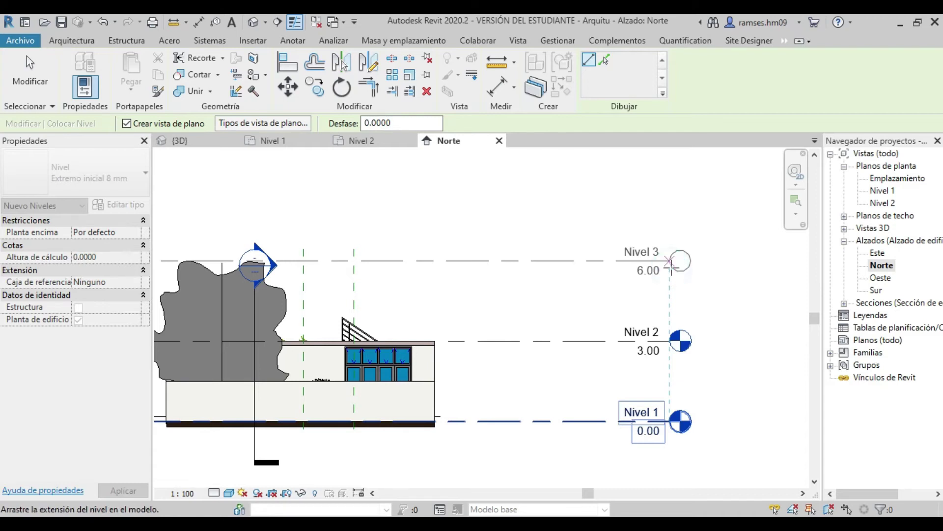
click(671, 262)
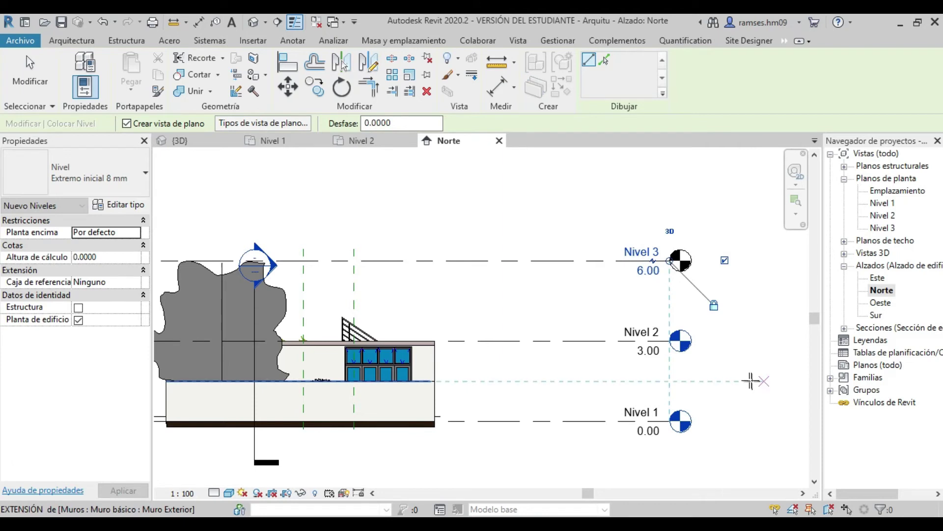
key(Escape)
key(Escape)
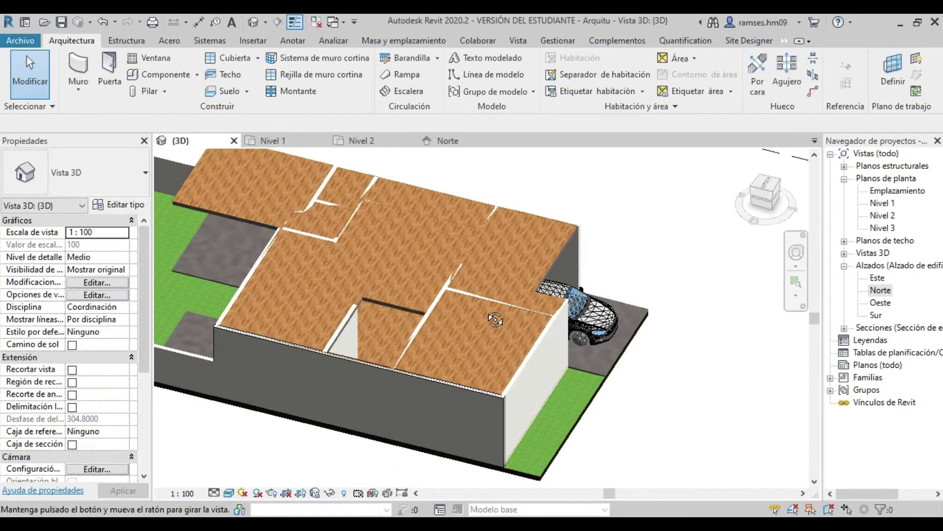
Set the interior wall's top constraint to 'Up to level: Nivel 3' and review it in 3D
shift+middle_drag(496, 320, 405, 331)
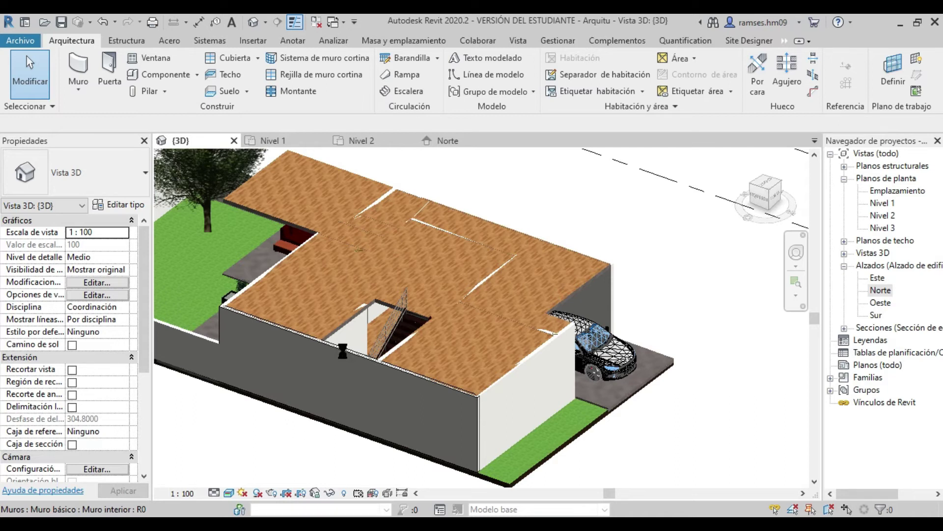
click(344, 354)
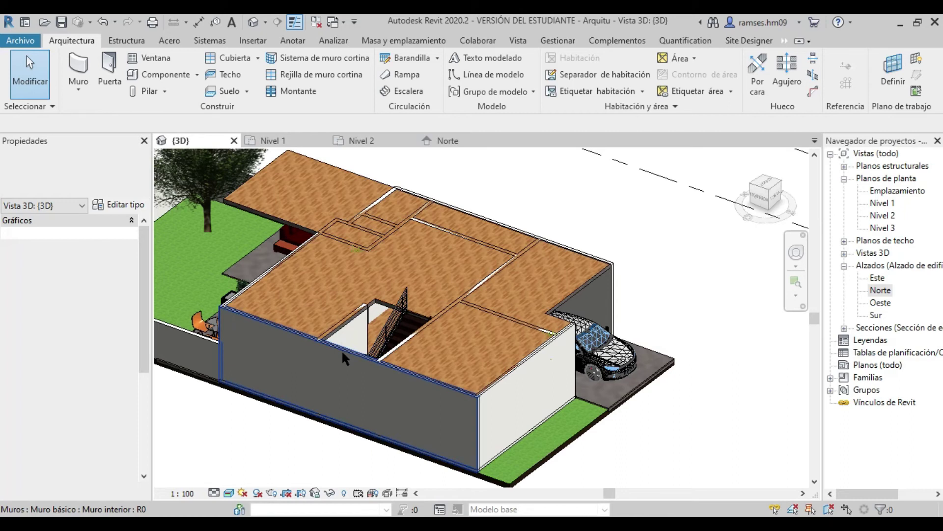
click(342, 354)
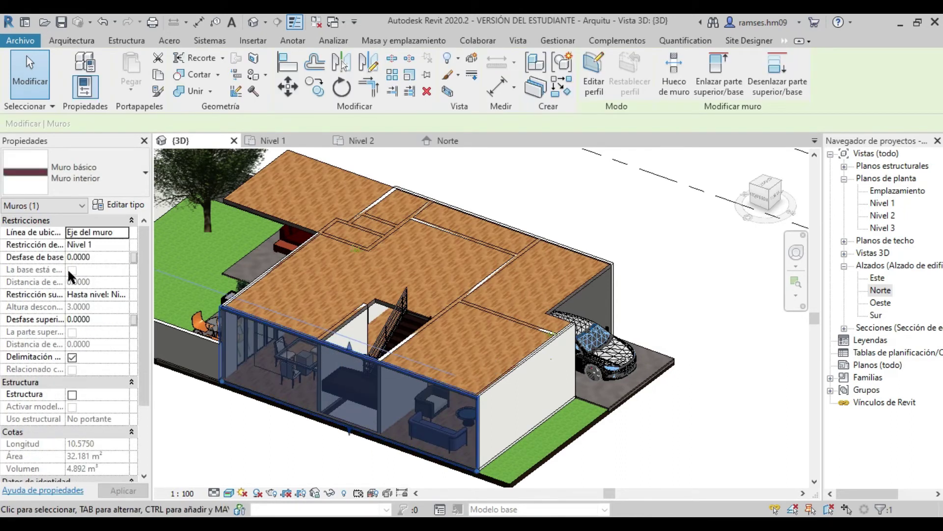
click(122, 295)
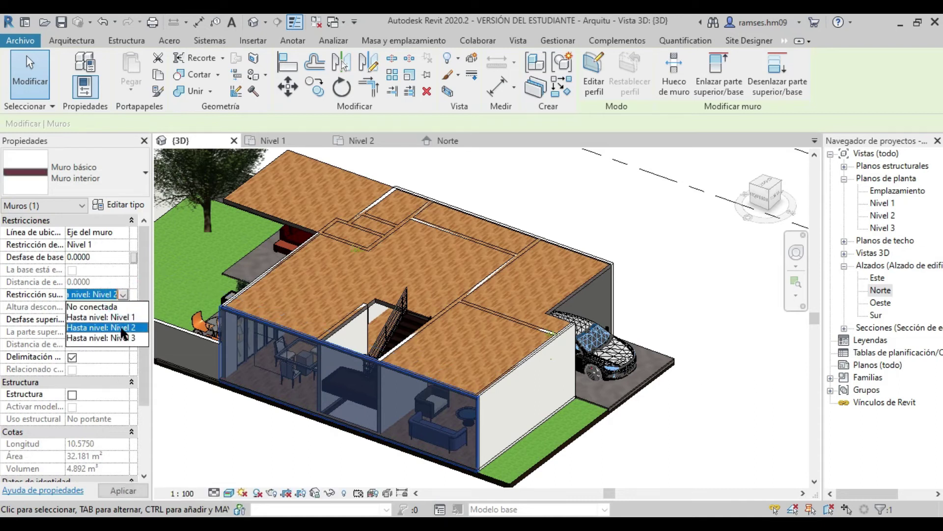
click(116, 337)
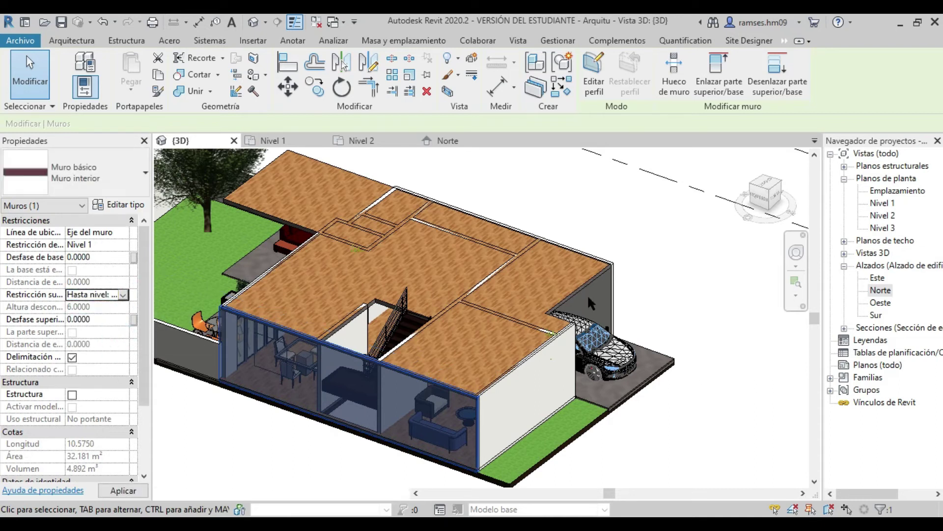
shift+middle_drag(654, 259, 686, 402)
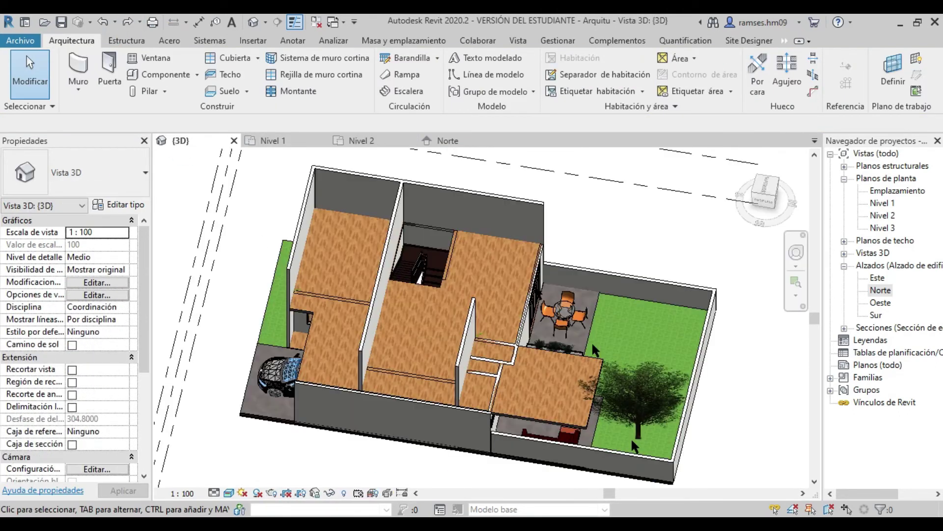
Use JG to join the interior wall with the Nivel 2 floor slab
scroll(344, 258, up, 3)
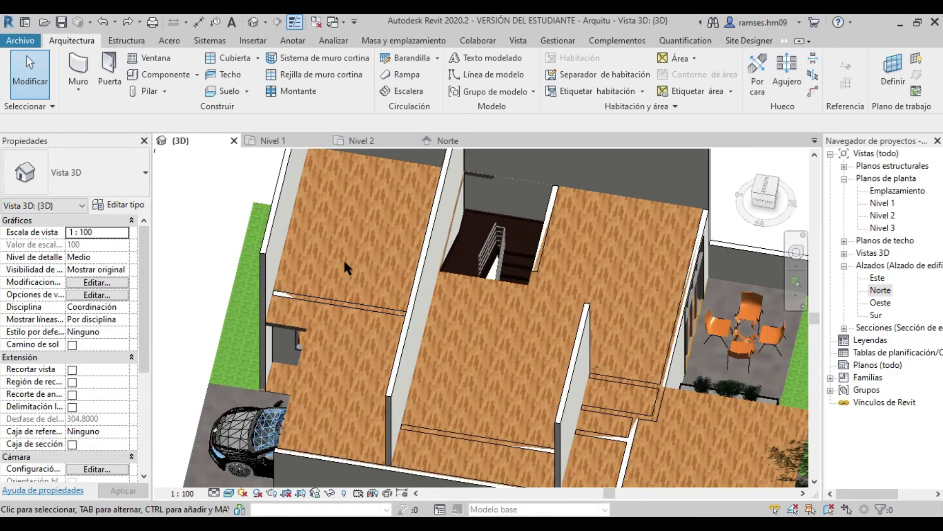
scroll(345, 263, up, 2)
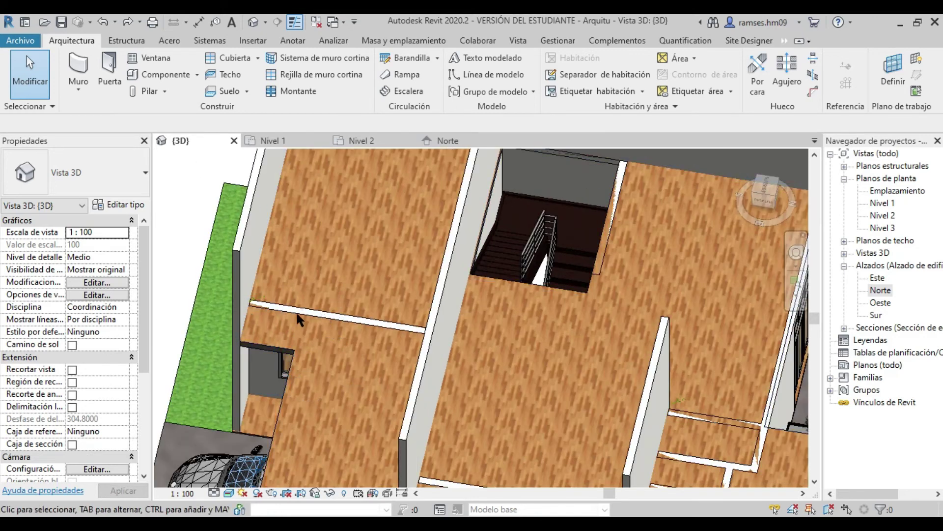
key(Tab)
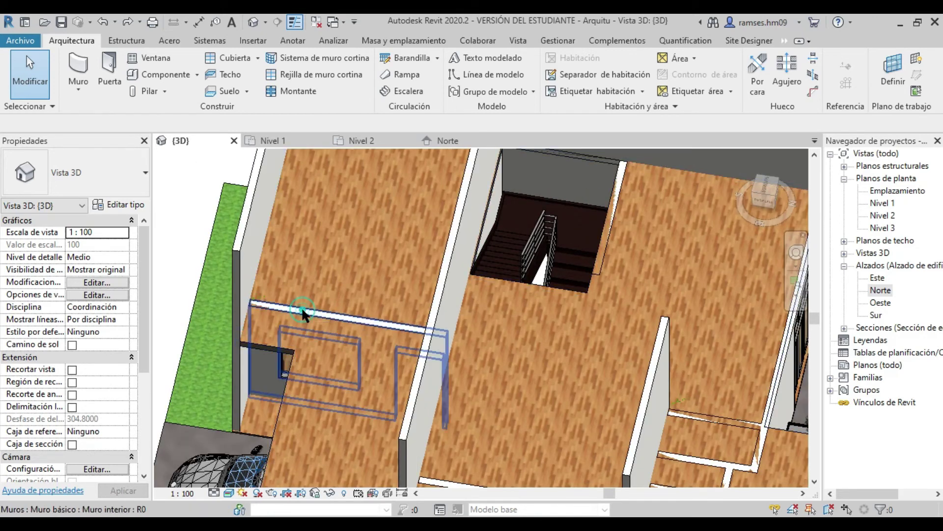
click(302, 311)
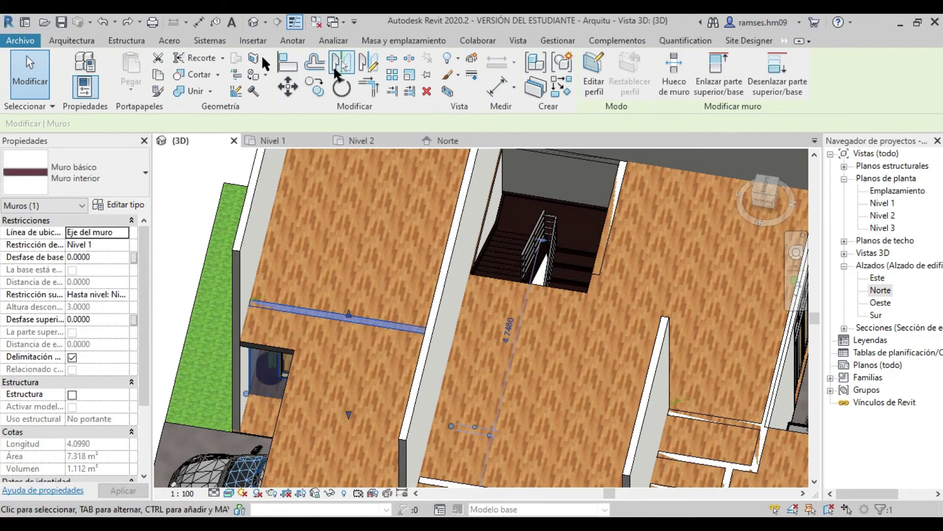
key(Escape)
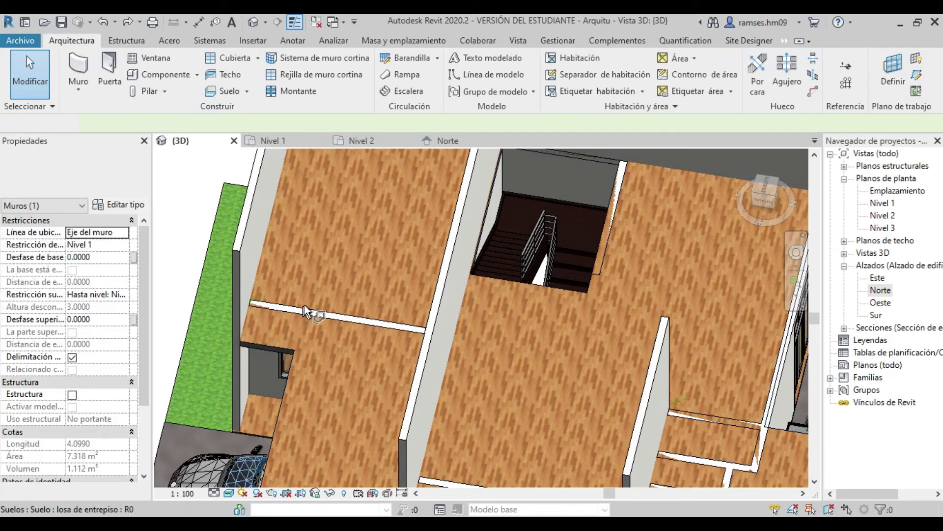
key(j)
key(g)
click(303, 308)
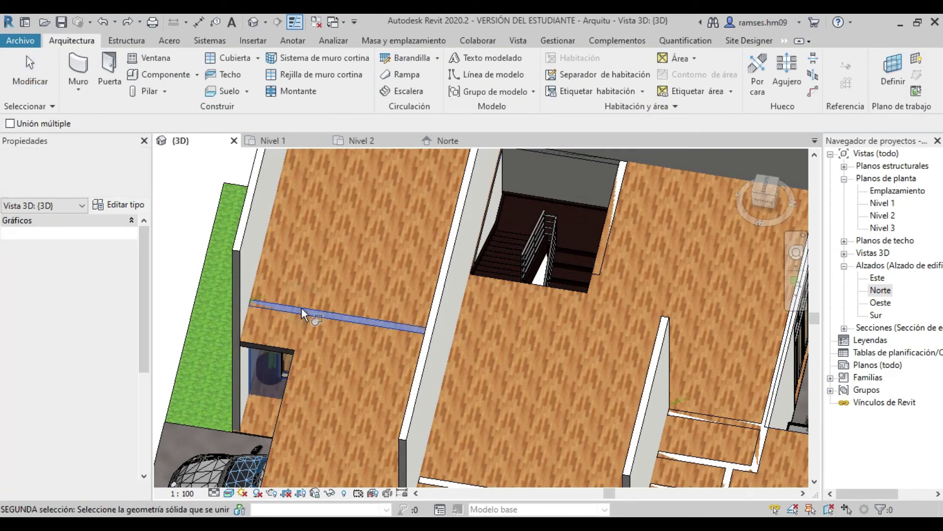
click(264, 343)
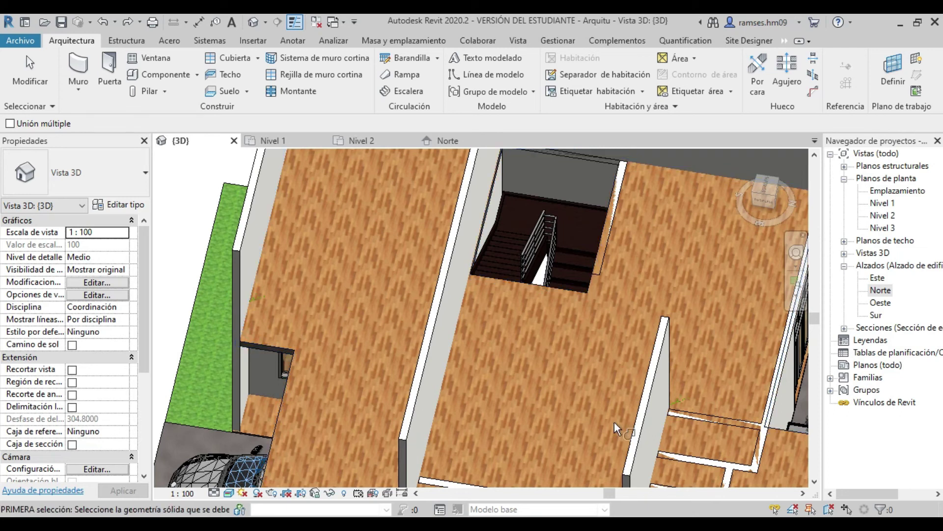
shift+middle_drag(383, 285, 646, 469)
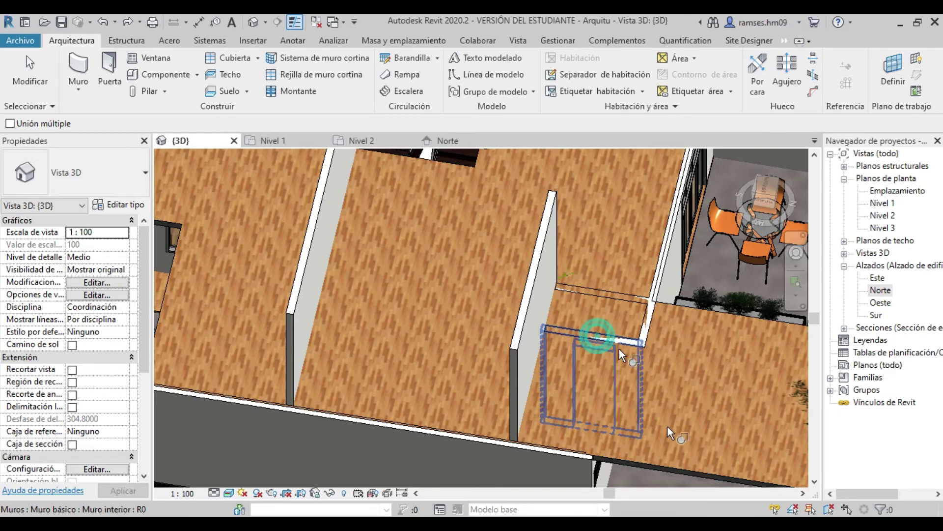
scroll(573, 276, down, 5)
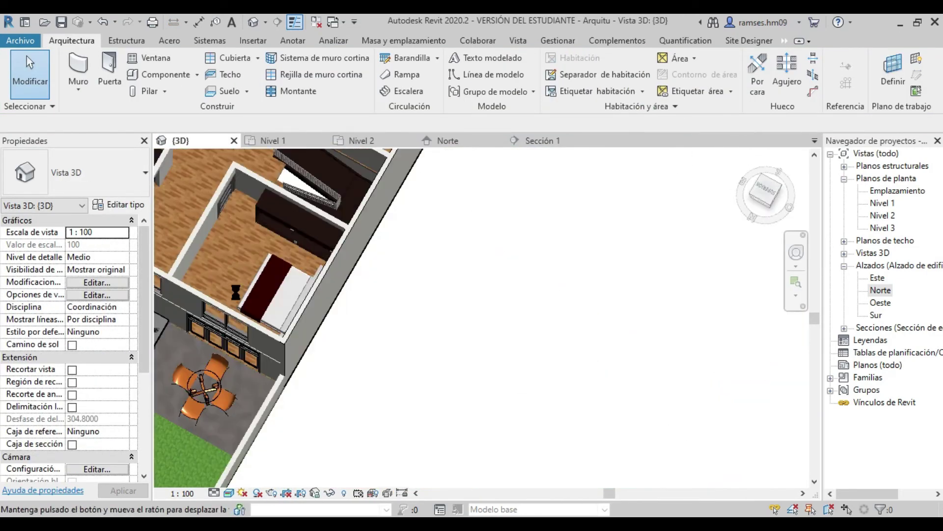
Orbit to a near top-down view of the house's interior rooms
shift+middle_drag(462, 312, 461, 334)
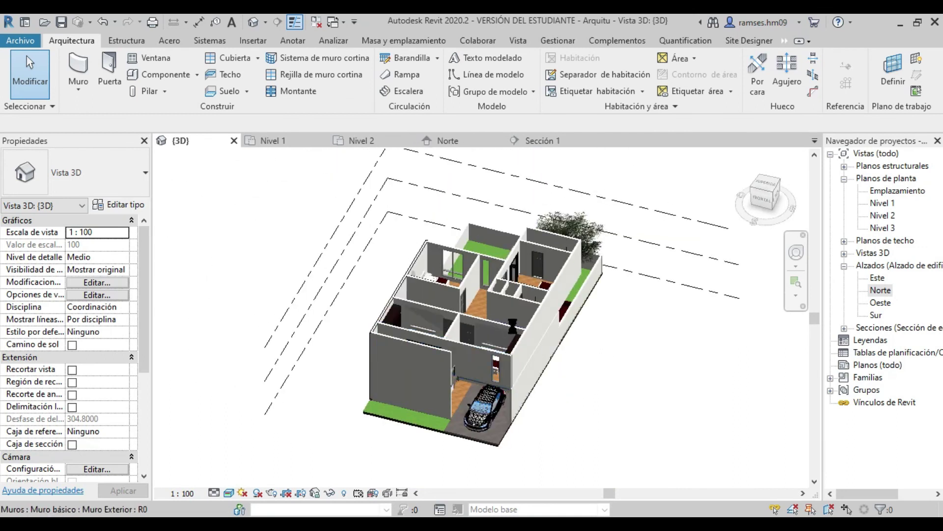
scroll(527, 217, up, 5)
scroll(526, 217, up, 3)
scroll(528, 224, down, 5)
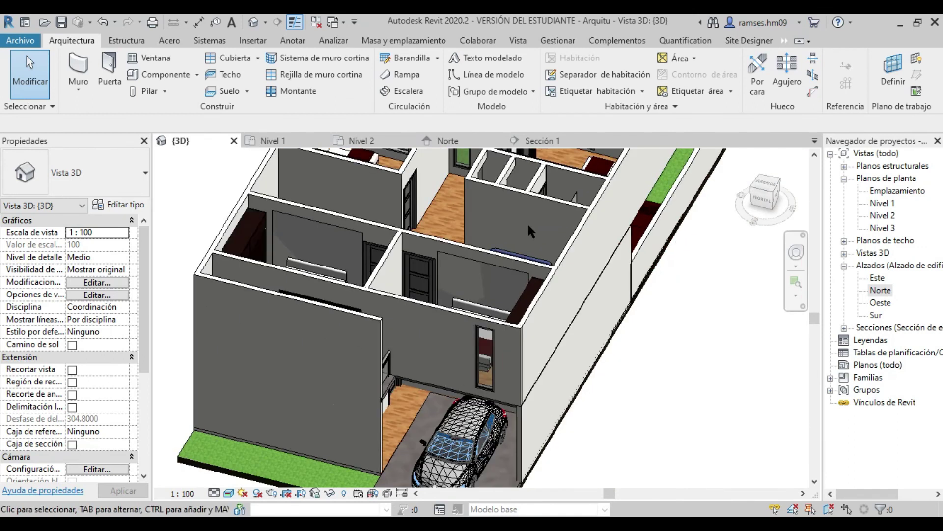
scroll(529, 225, up, 3)
middle_drag(540, 236, 583, 268)
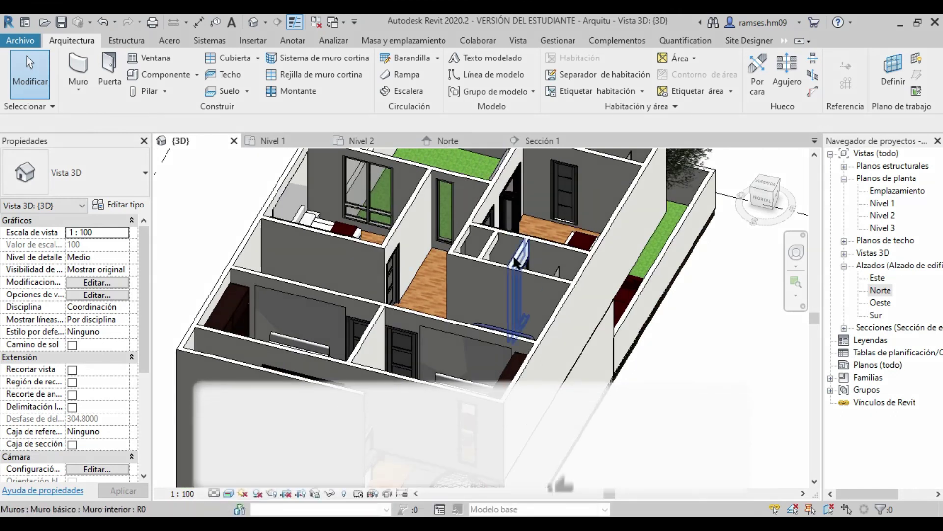
shift+middle_drag(400, 206, 442, 367)
scroll(442, 366, up, 3)
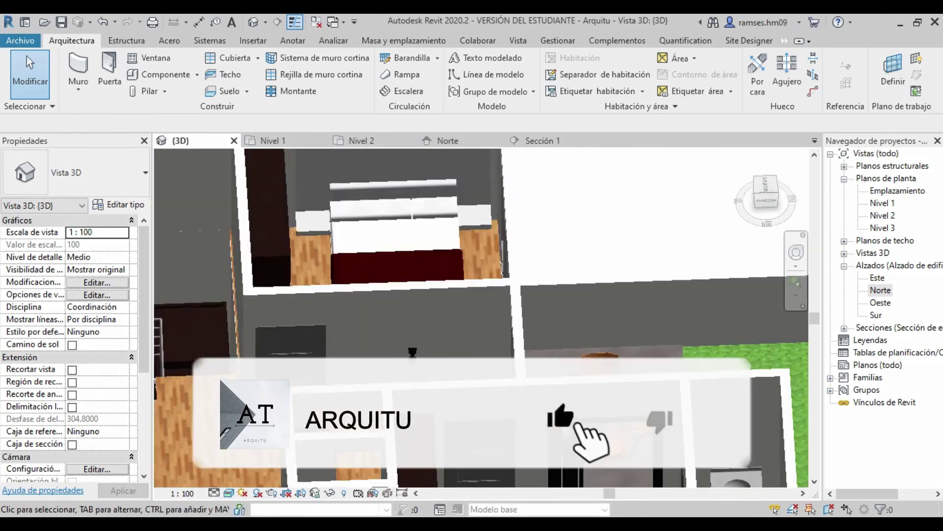
Place the AT logo decal on the grey wall beside the door, then zoom out
click(253, 40)
click(349, 73)
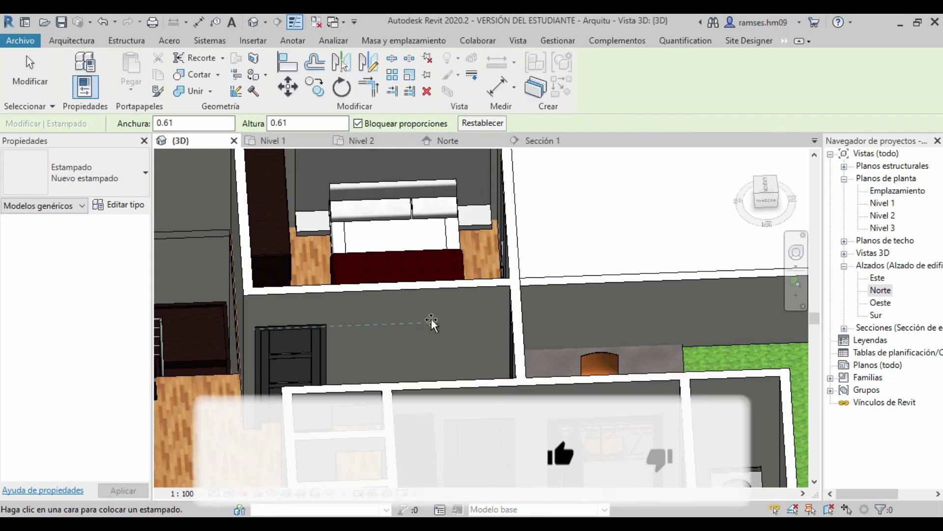
click(403, 344)
key(Escape)
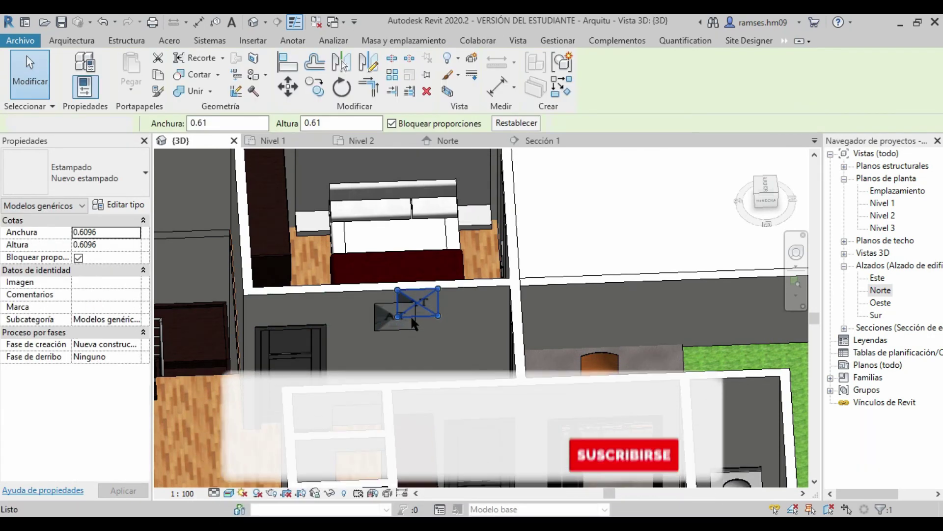
scroll(409, 335, up, 2)
key(Escape)
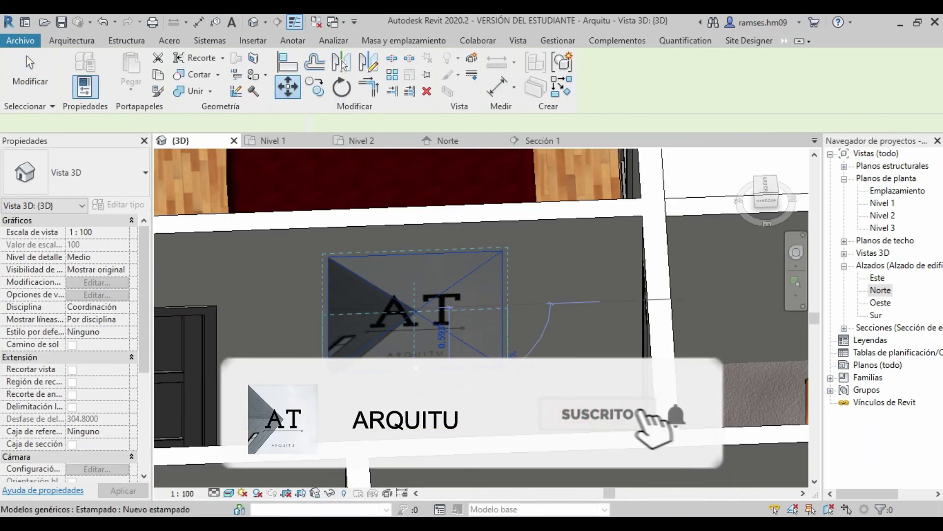
scroll(541, 302, down, 4)
scroll(541, 303, down, 3)
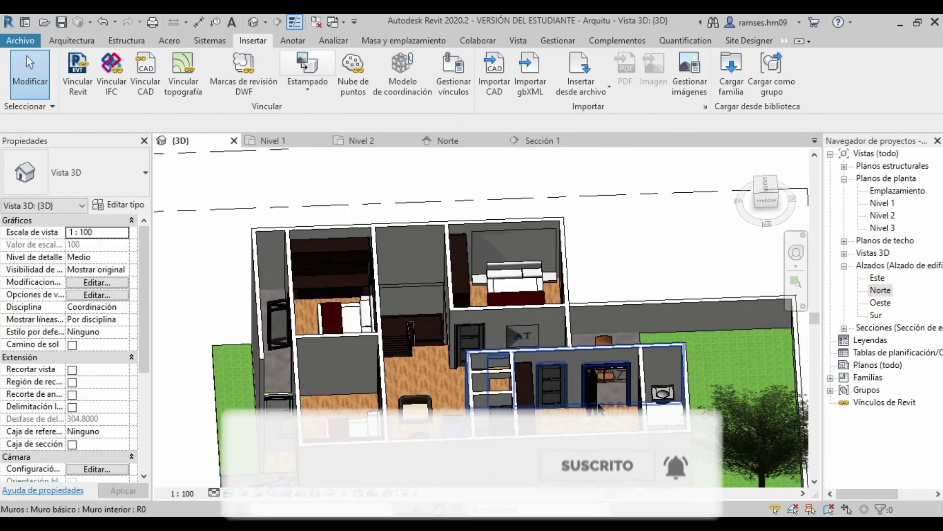
click(229, 493)
click(239, 468)
scroll(521, 367, up, 2)
scroll(545, 372, up, 1)
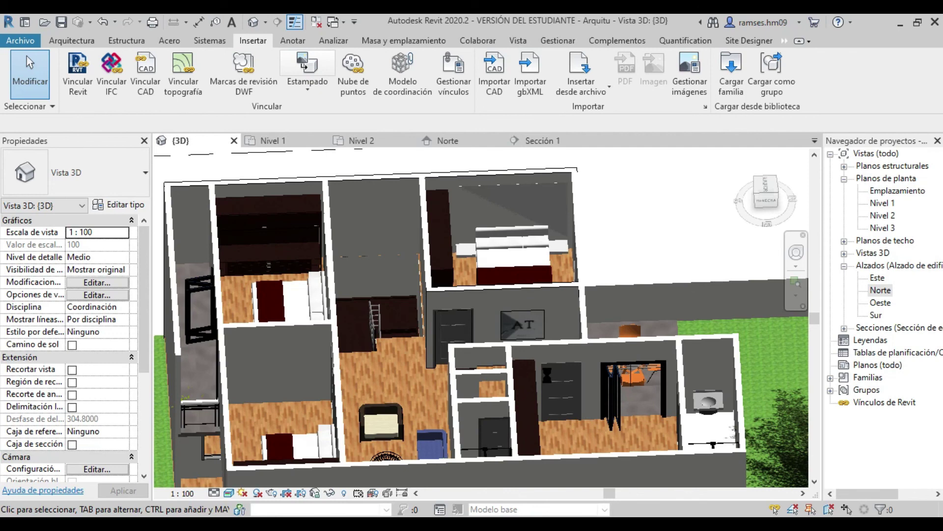
scroll(673, 369, down, 2)
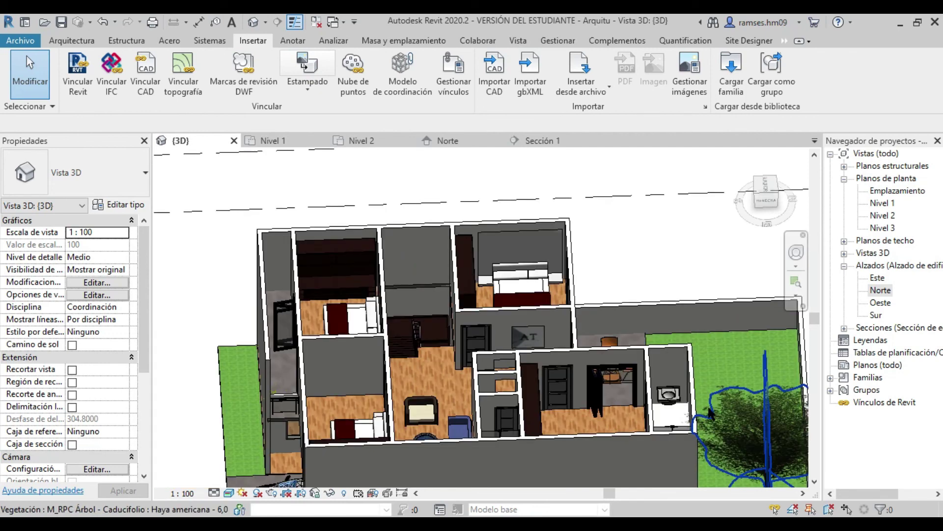